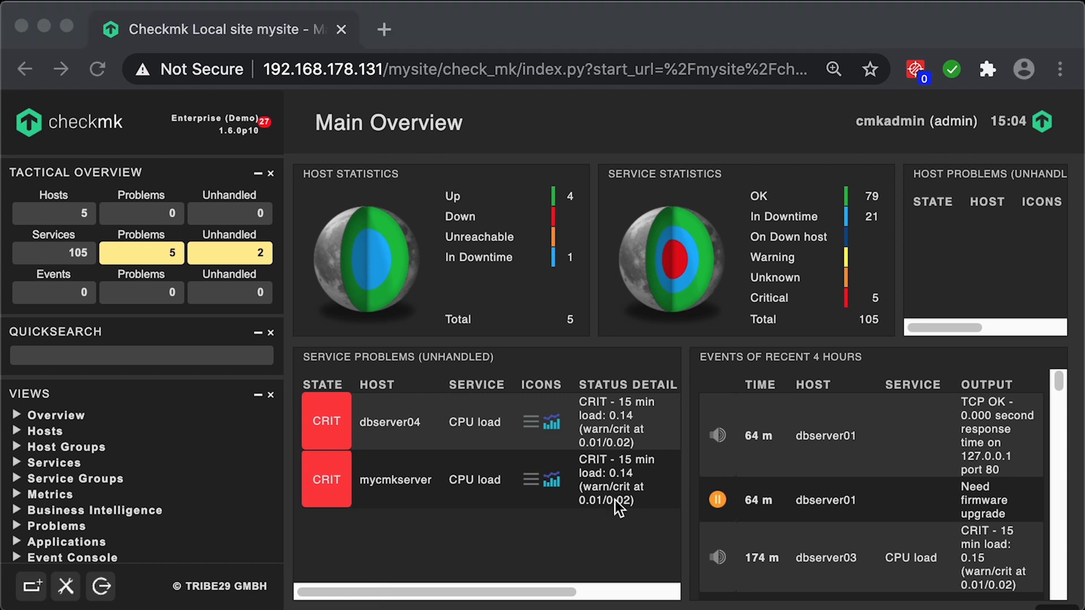
# Switch to the terminal and create a new monitoring site named remote1 with omd create.
pyautogui.press('super+Tab')
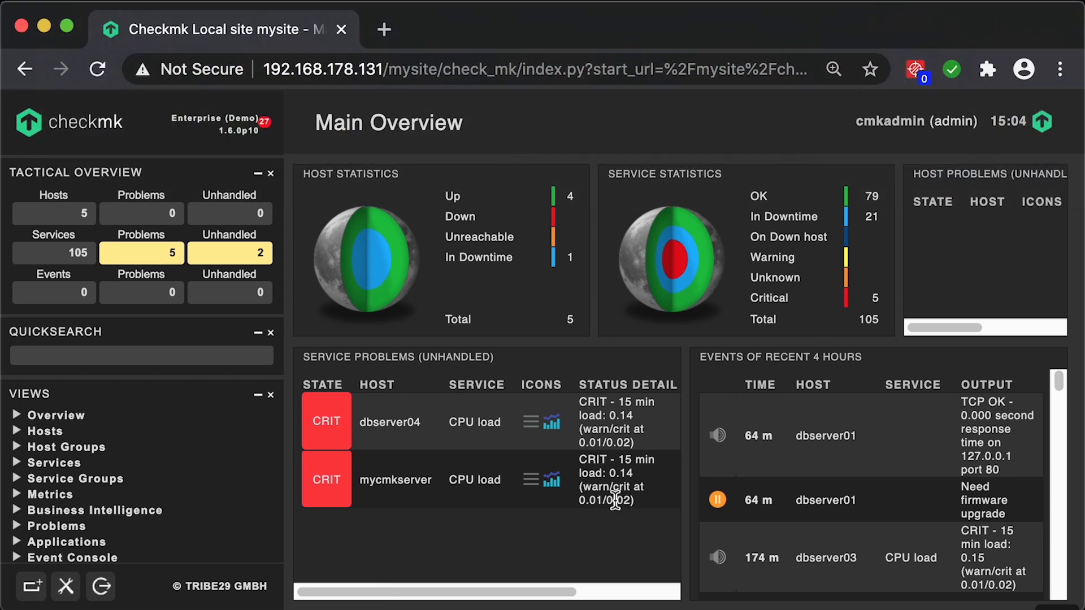
pyautogui.press('super+Tab')
pyautogui.press('super+Tab')
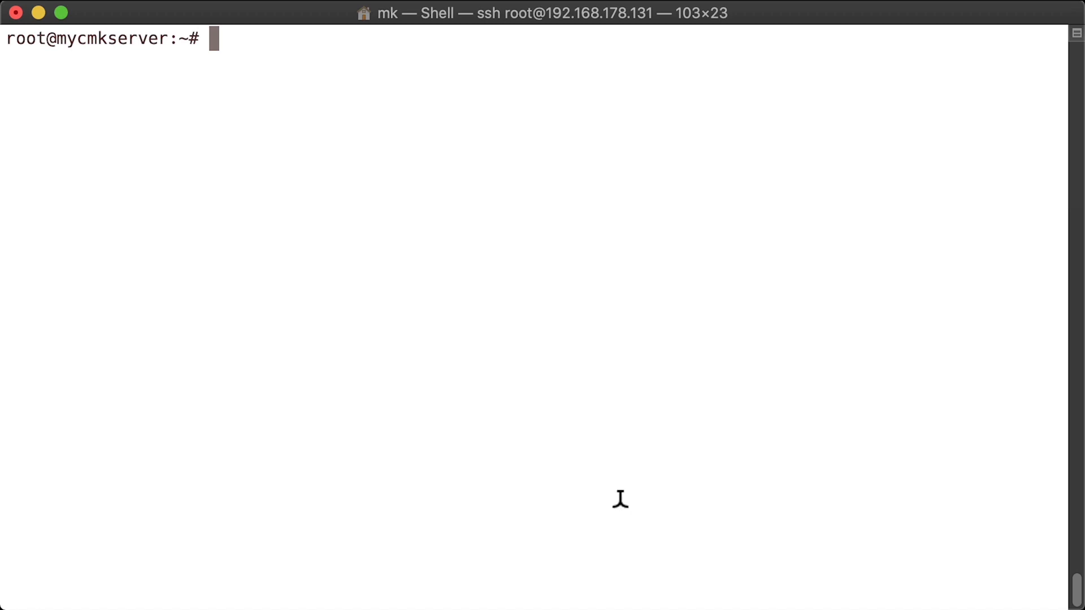
pyautogui.write('omd create ')
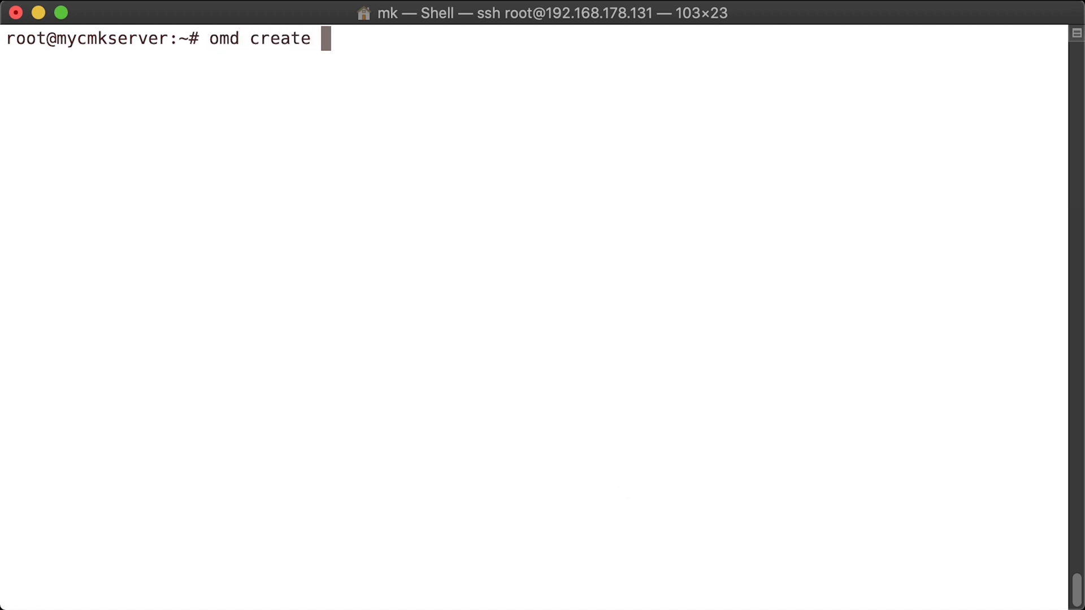
pyautogui.write('remote')
pyautogui.press('BackSpace')
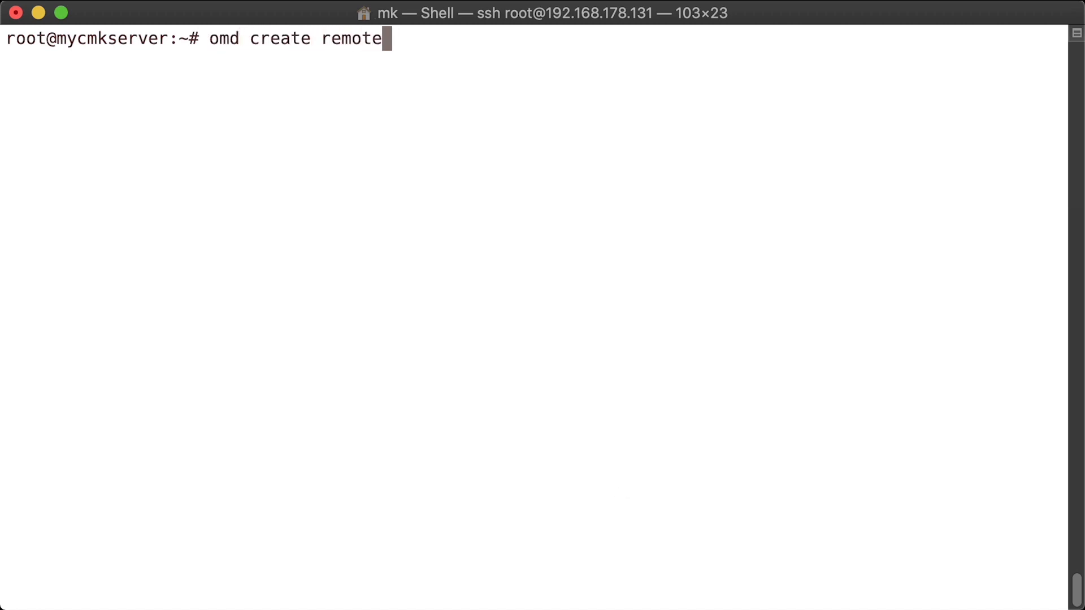
pyautogui.write('1')
pyautogui.press('Return')
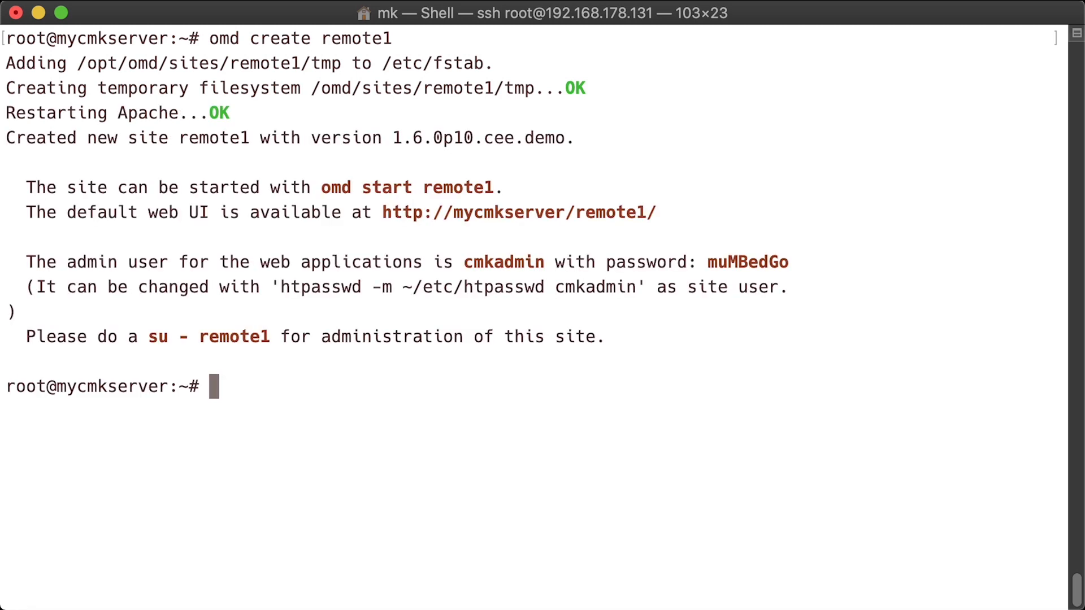
# Become the remote1 site user and set a new cmkadmin password with htpasswd -m ~/etc/htpasswd cmkadmin, entering and confirming the password.
pyautogui.write('su - remote1')
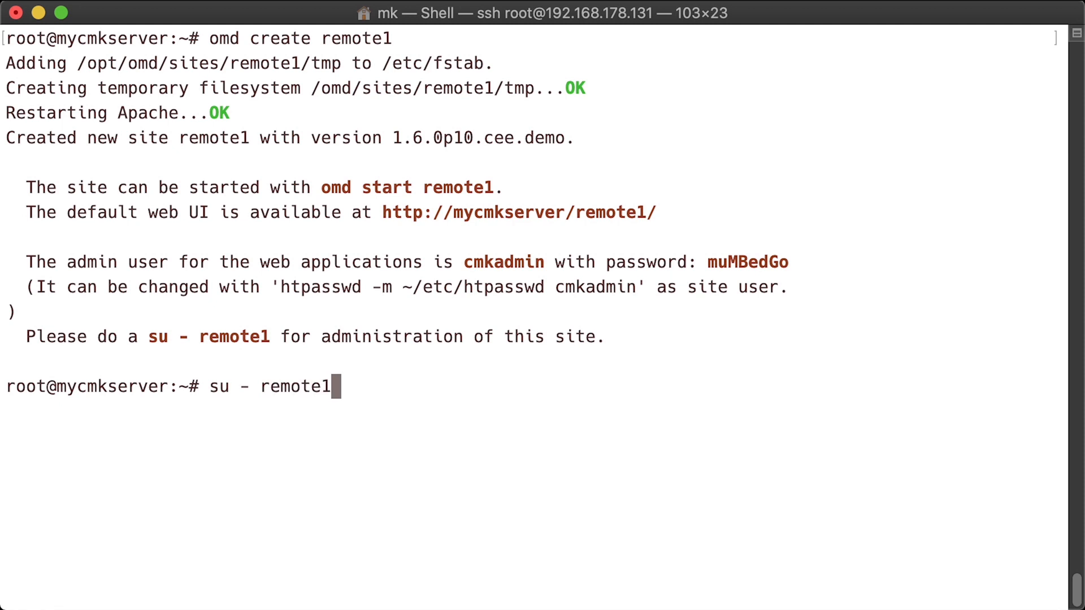
pyautogui.press('Return')
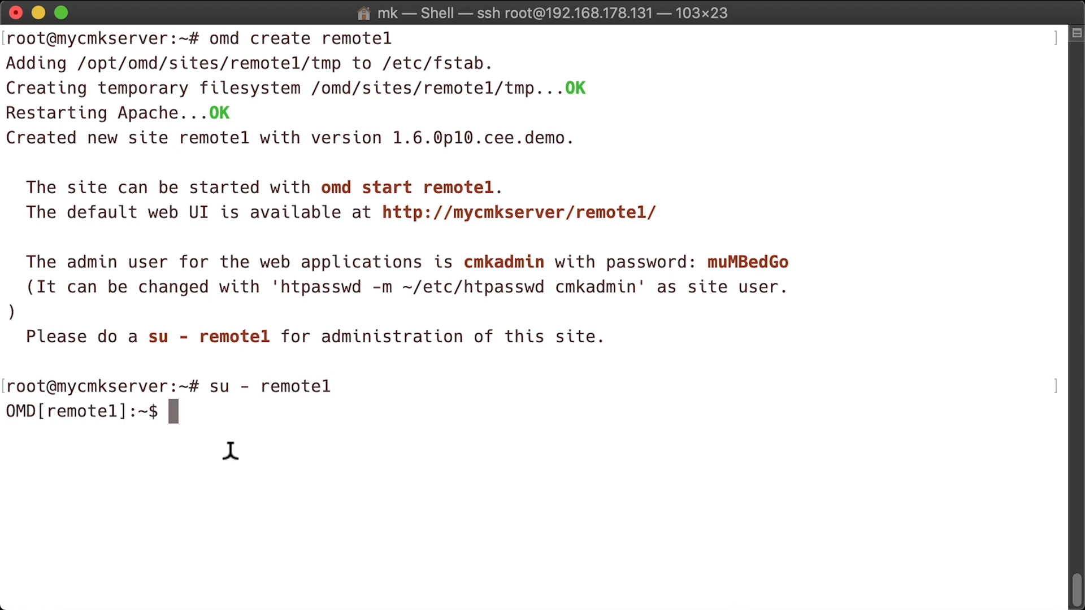
pyautogui.moveTo(281, 287); pyautogui.dragTo(638, 289)
pyautogui.press('super+c')
pyautogui.press('super+v')
pyautogui.press('Return')
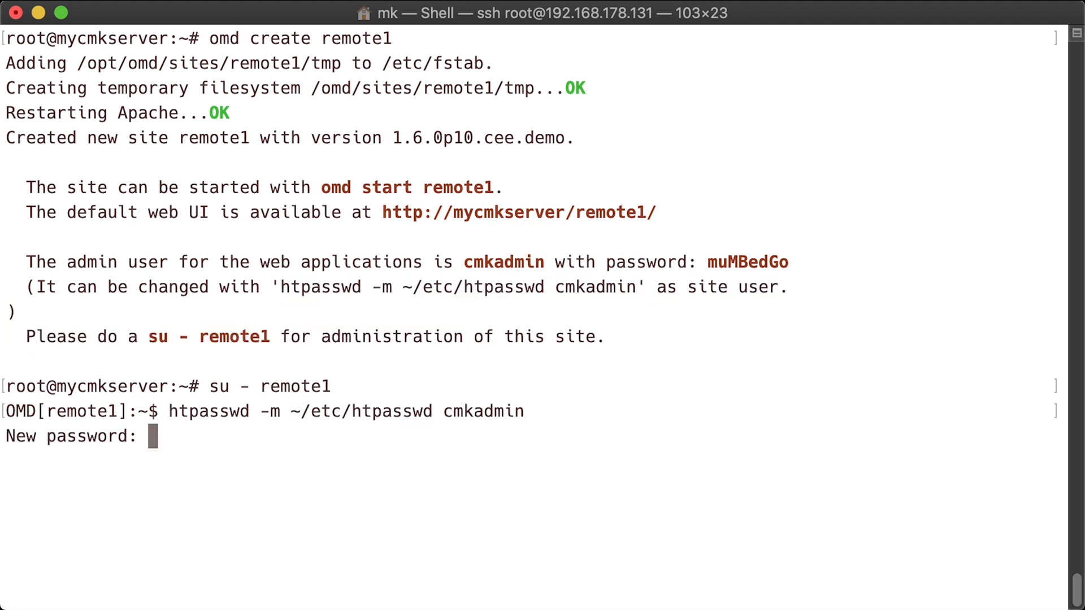
pyautogui.press('Return')
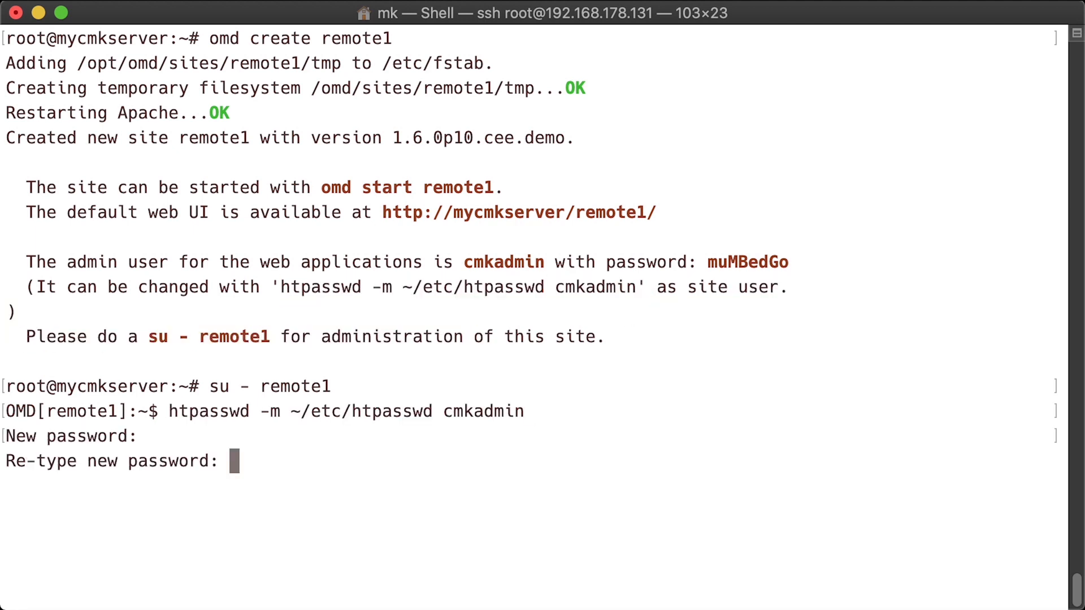
pyautogui.press('Return')
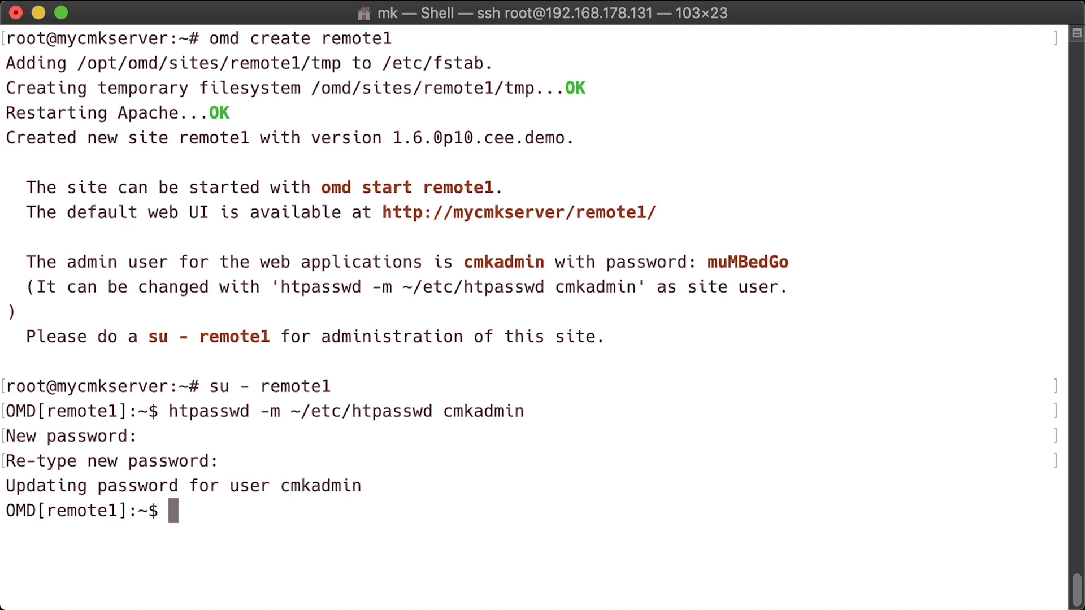
# Run omd config for the site and set LIVESTATUS_TCP to on in the Distributed Monitoring settings.
pyautogui.write('omd config')
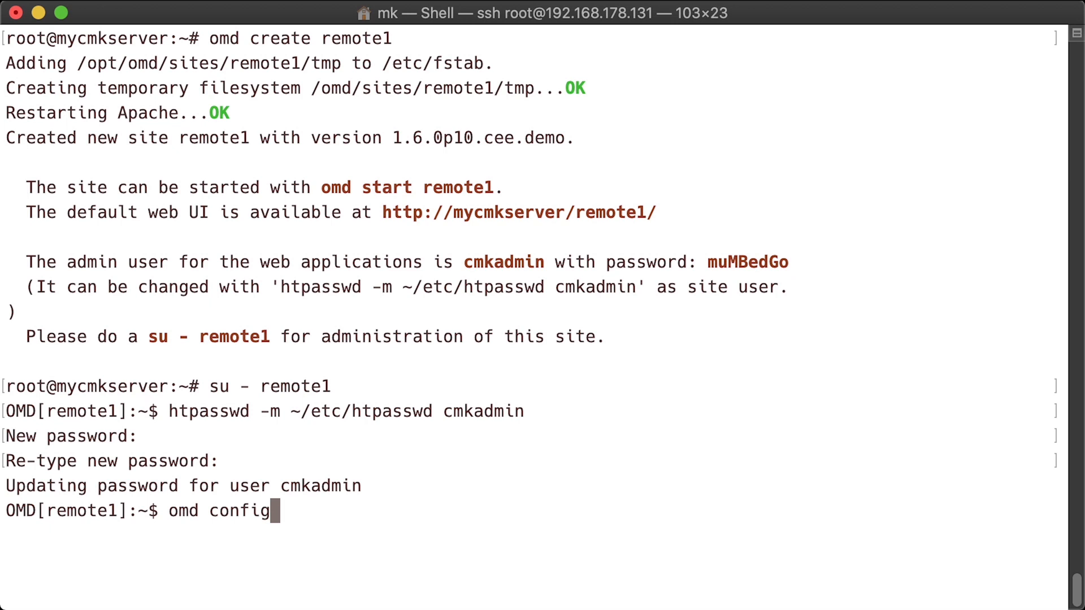
pyautogui.press('Return')
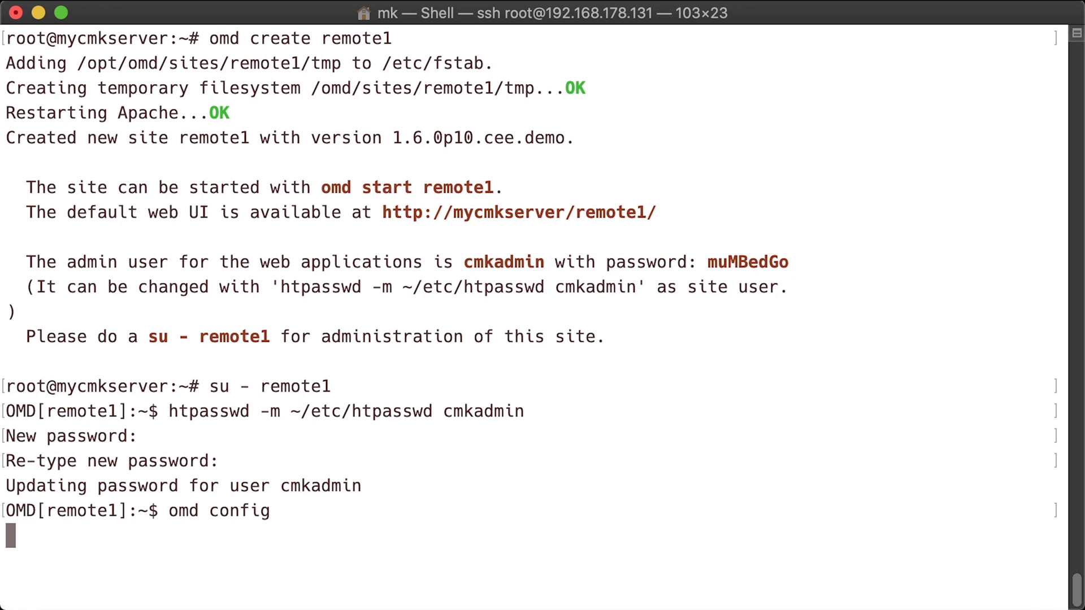
pyautogui.press('Down')
pyautogui.press('Down')
pyautogui.press('Down')
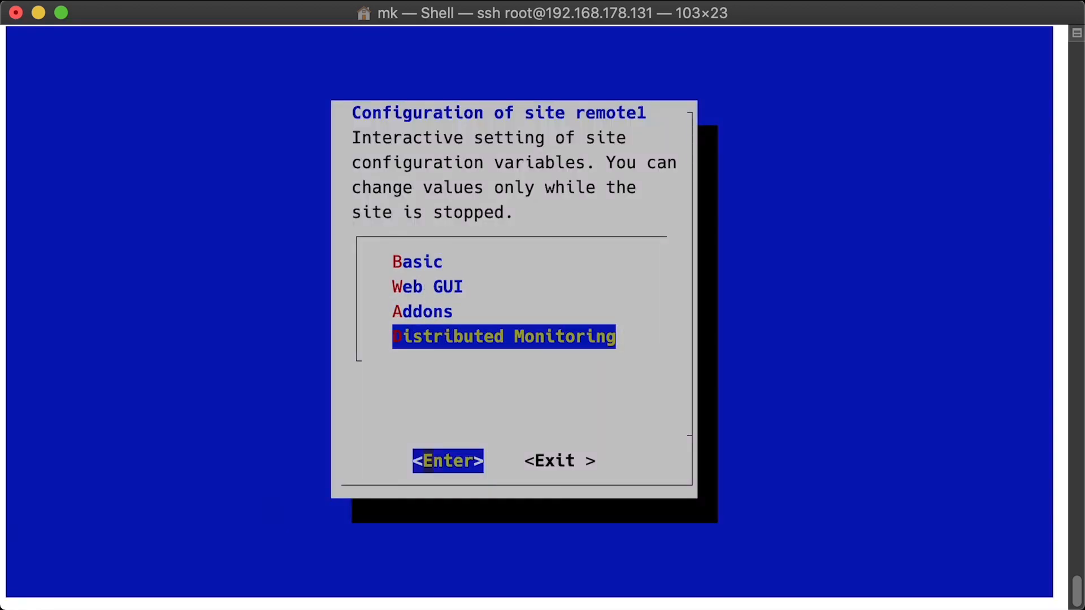
pyautogui.press('Return')
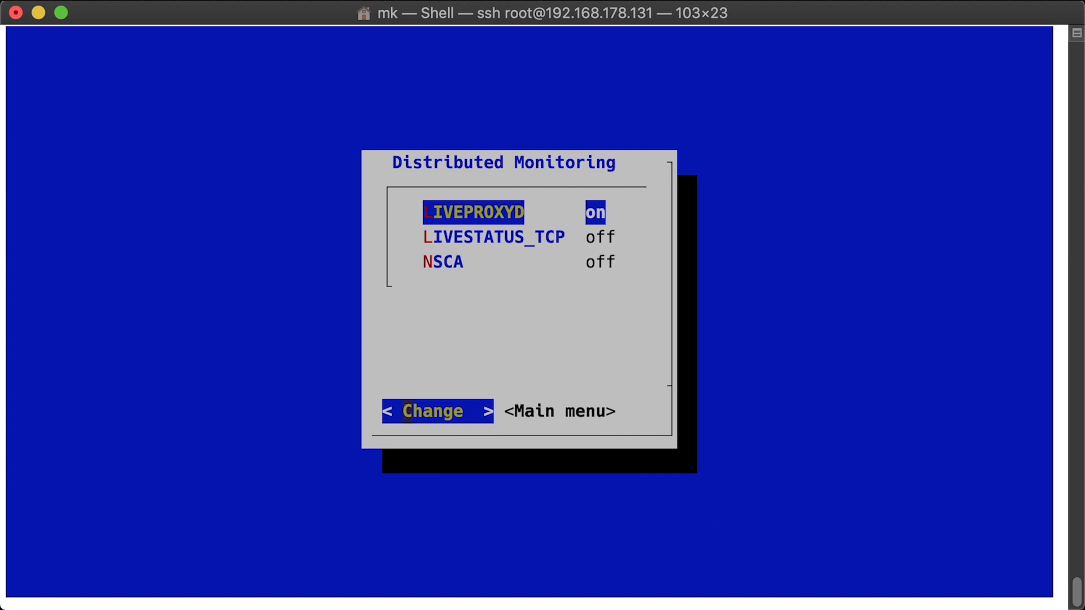
pyautogui.press('Down')
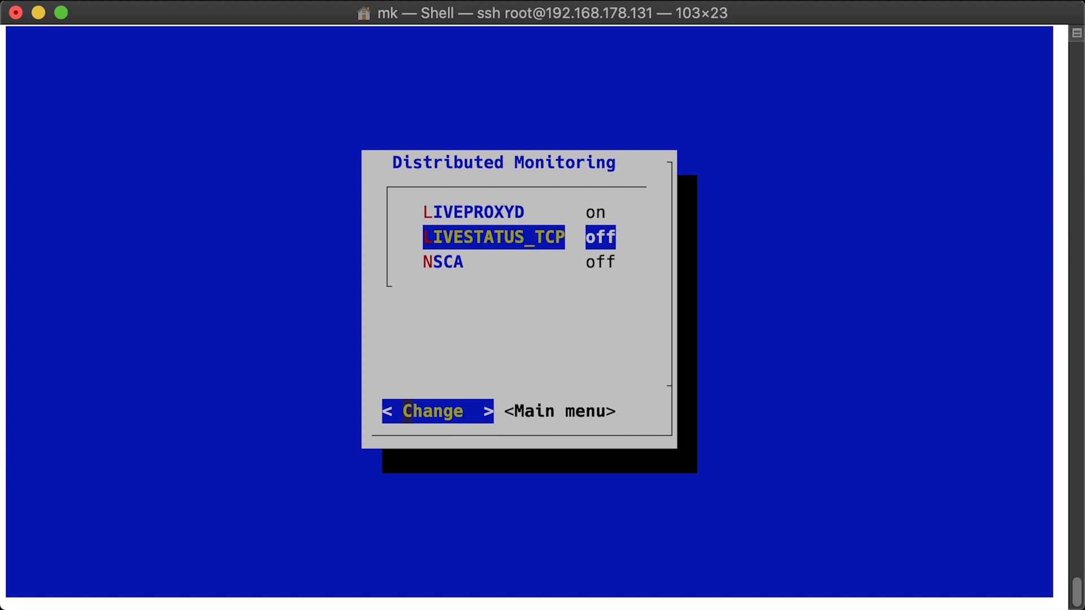
pyautogui.press('Return')
pyautogui.press('Up')
pyautogui.press('Return')
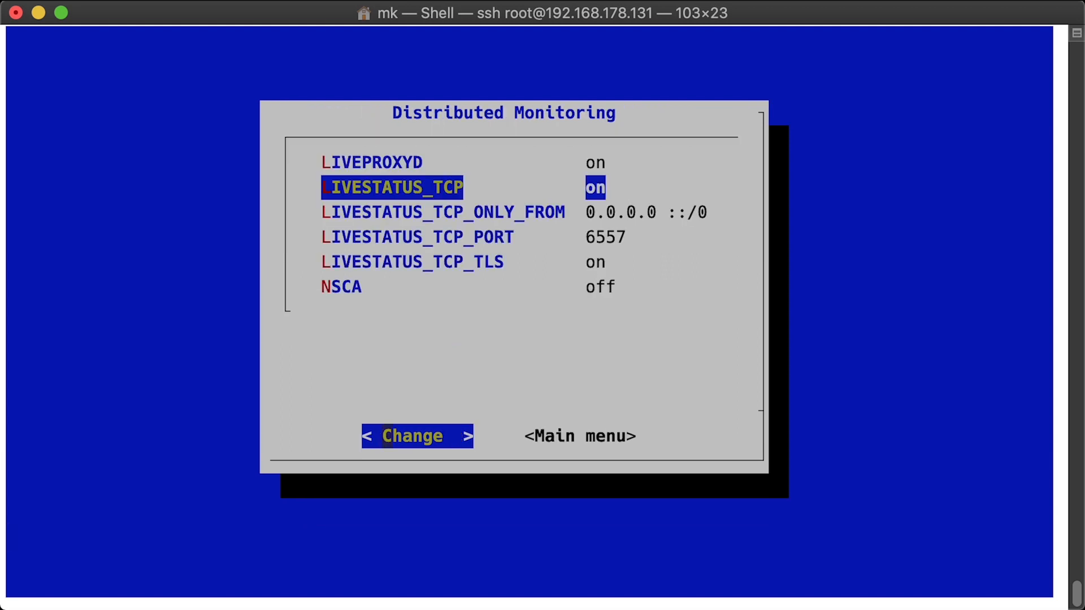
# Review the Livestatus TCP options for allowed source addresses, port and TLS encryption.
pyautogui.press('Down')
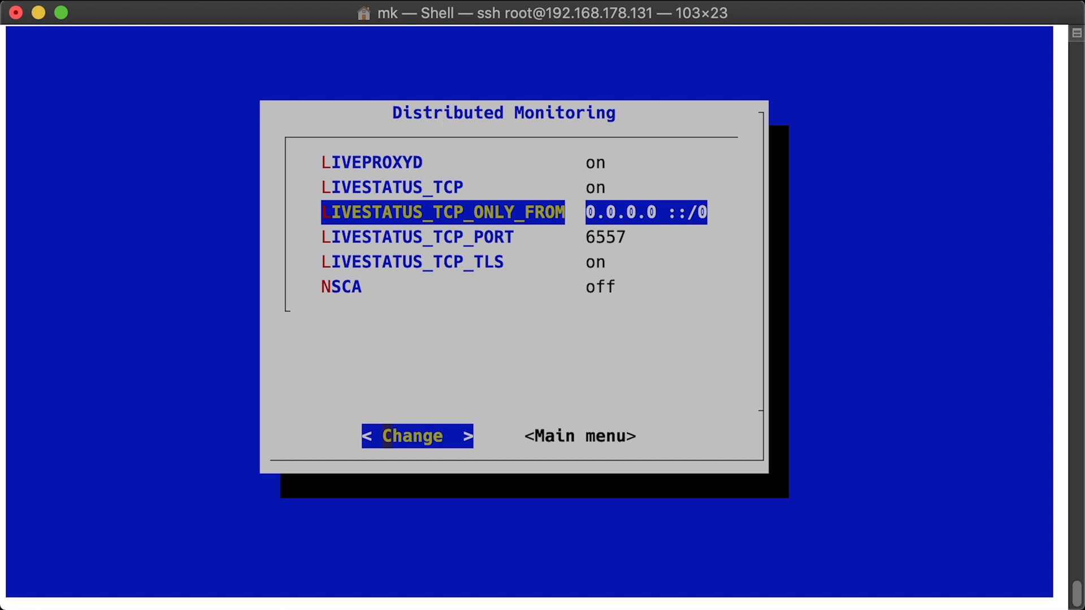
pyautogui.press('Down')
pyautogui.press('Down')
pyautogui.press('Down')
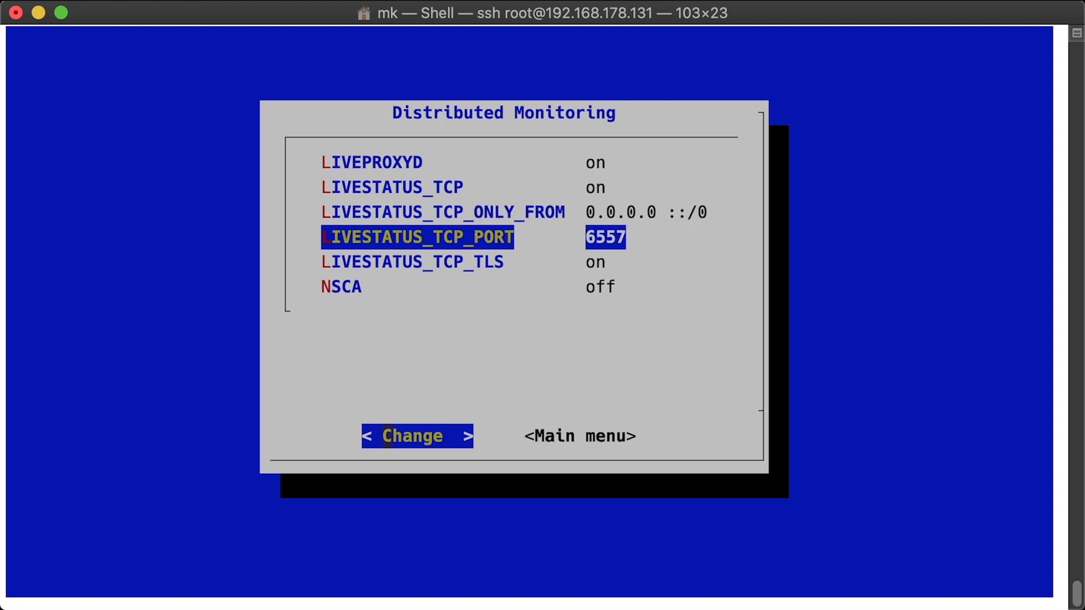
pyautogui.press('Up')
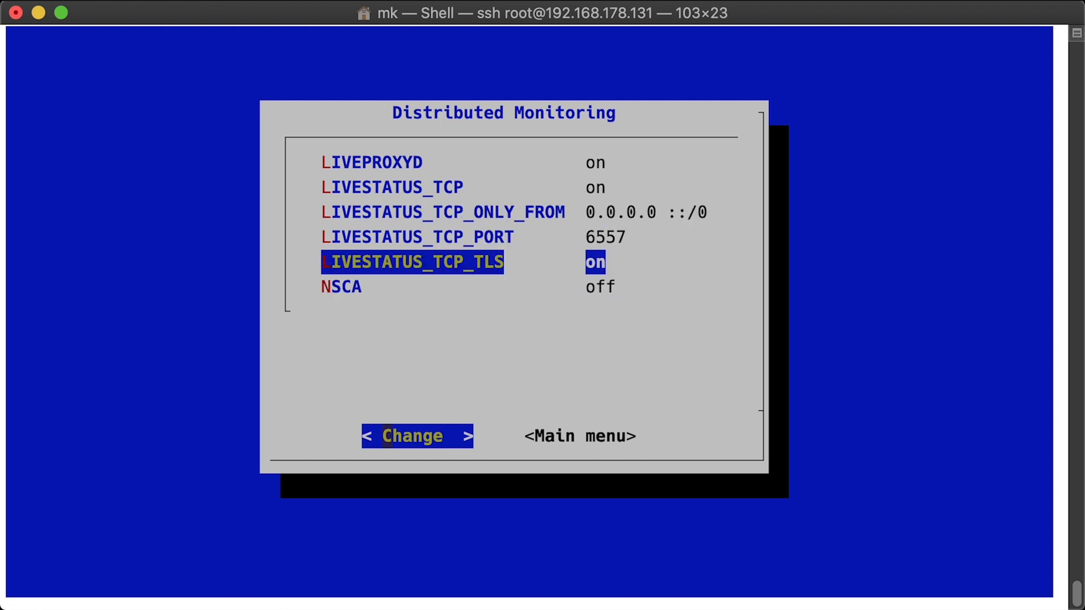
pyautogui.press('Up')
pyautogui.press('Up')
pyautogui.press('Up')
pyautogui.press('Down')
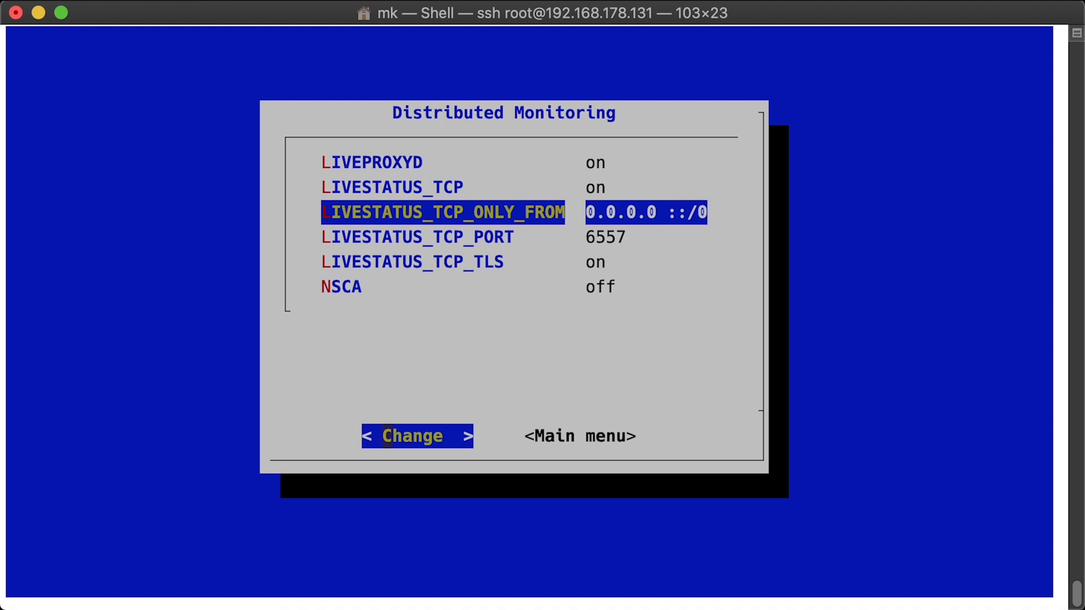
# Exit the site configuration and start the remote1 site with omd start.
pyautogui.press('Right')
pyautogui.press('Left')
pyautogui.press('Right')
pyautogui.press('Return')
pyautogui.press('Right')
pyautogui.press('Return')
pyautogui.write('om')
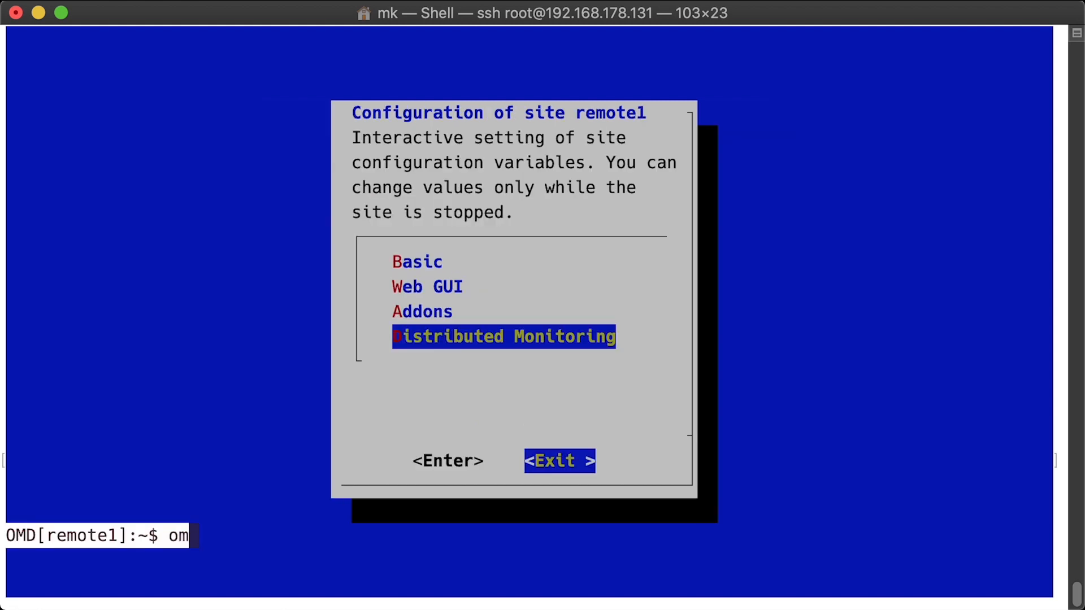
pyautogui.write('d start')
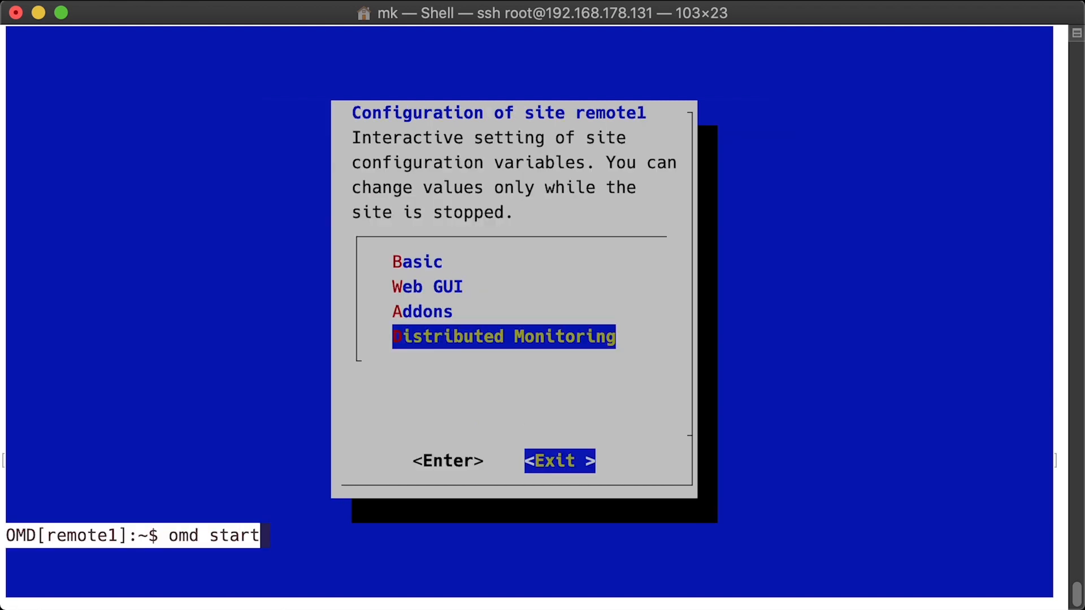
pyautogui.press('Return')
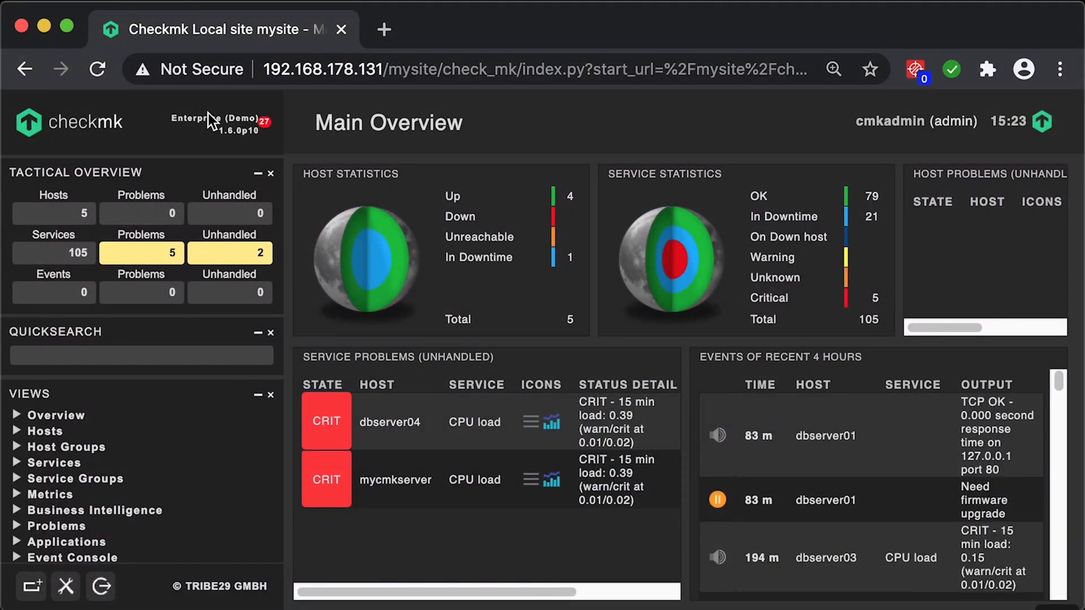
# Start a new site connection in the WATO Distributed Monitoring configuration and collapse the sidebar.
pyautogui.scroll(-10, 155, 460)
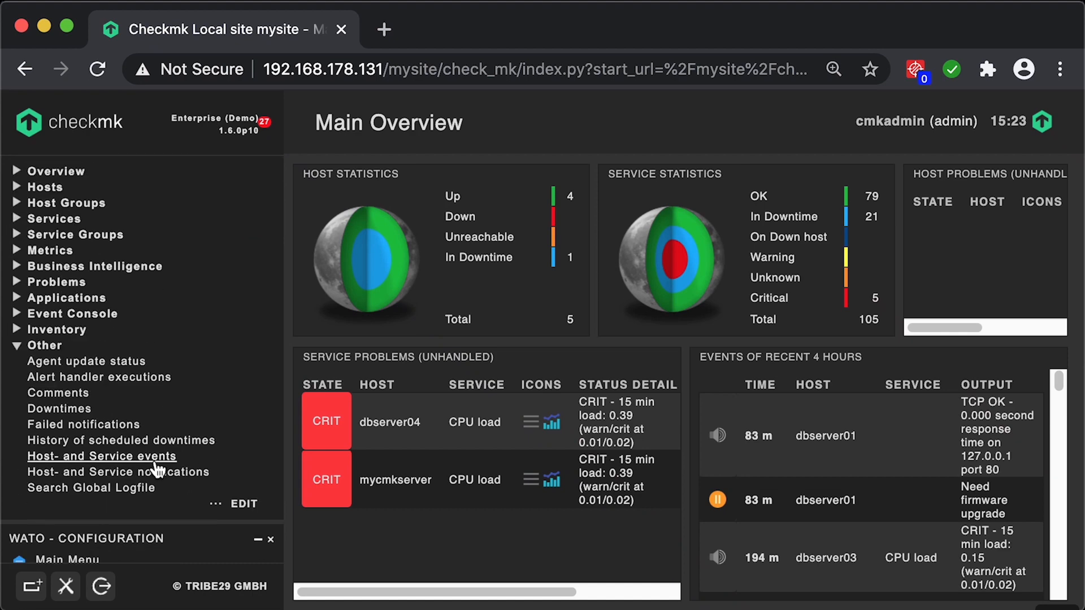
pyautogui.scroll(-5, 154, 460)
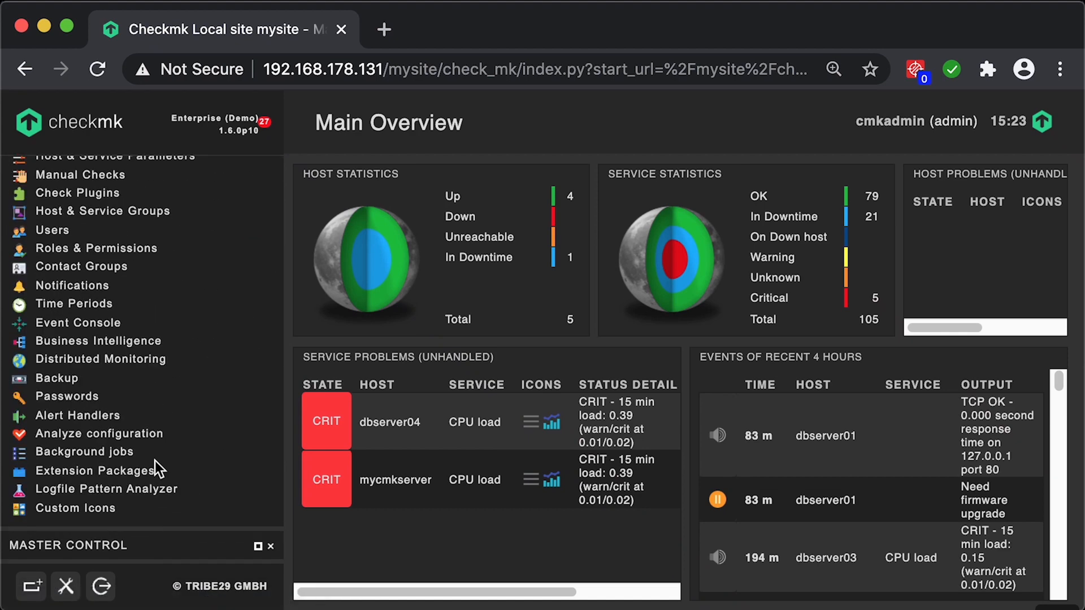
pyautogui.click(130, 369)
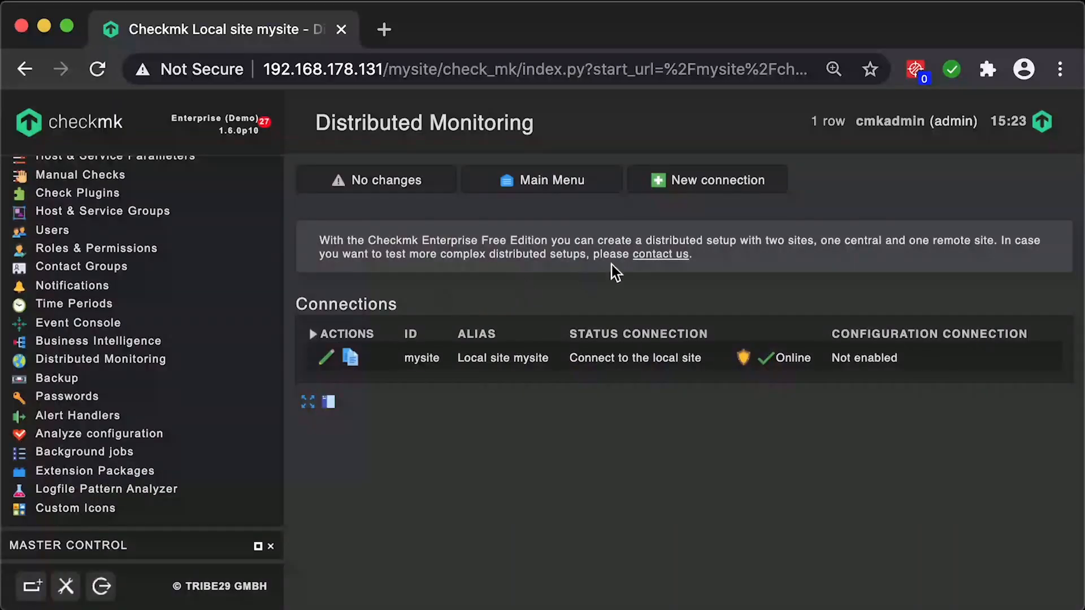
pyautogui.click(715, 195)
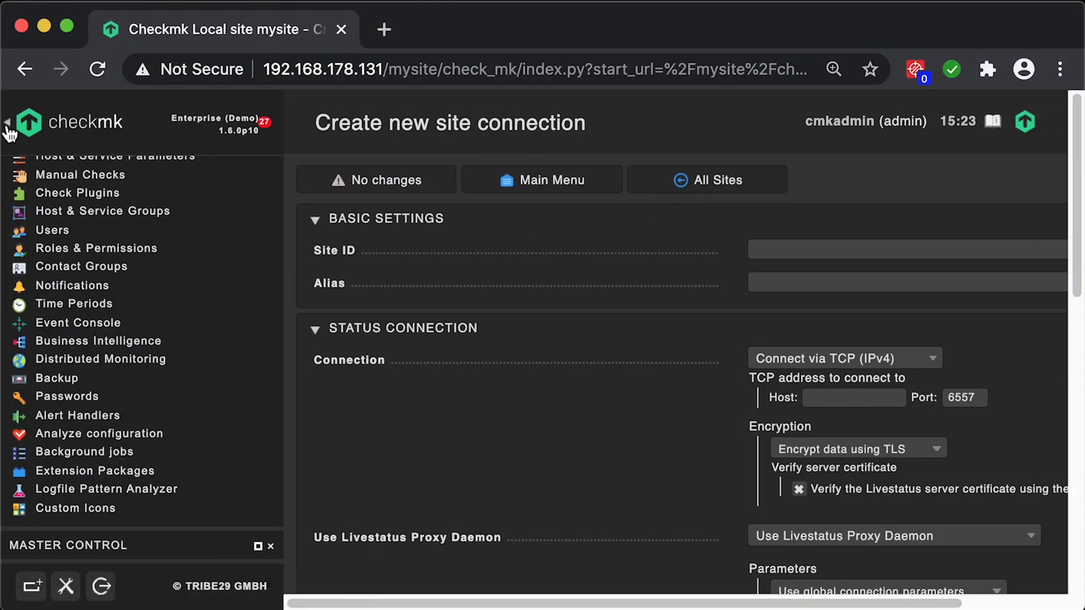
pyautogui.click(7, 125)
# Enter remote1 as the site ID and Singapur as the alias of the new connection.
pyautogui.click(681, 252)
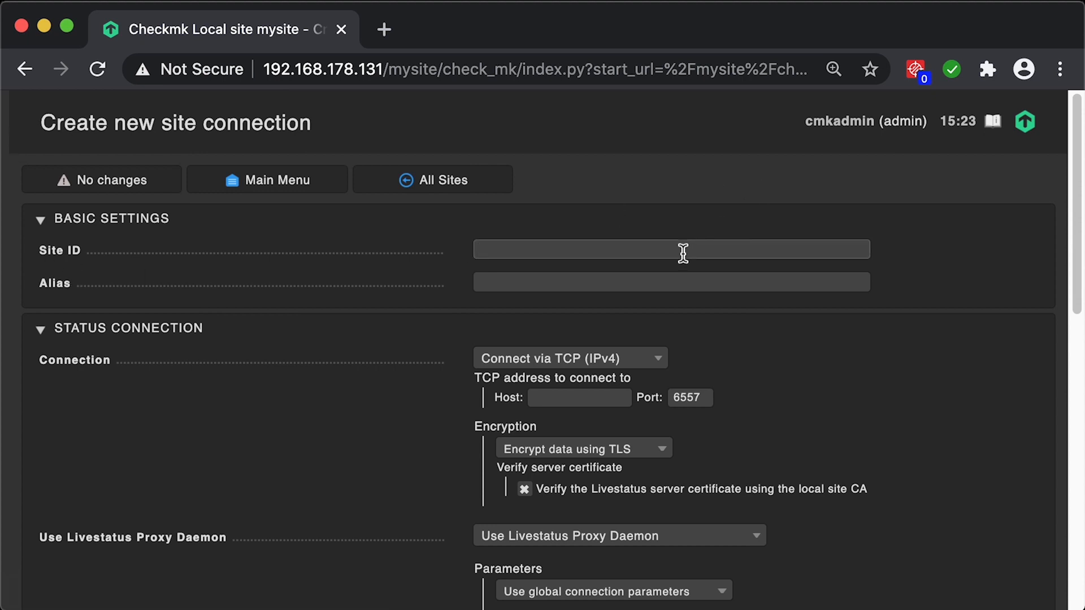
pyautogui.write('remote12')
pyautogui.press('BackSpace')
pyautogui.press('Tab')
pyautogui.write('Singapur')
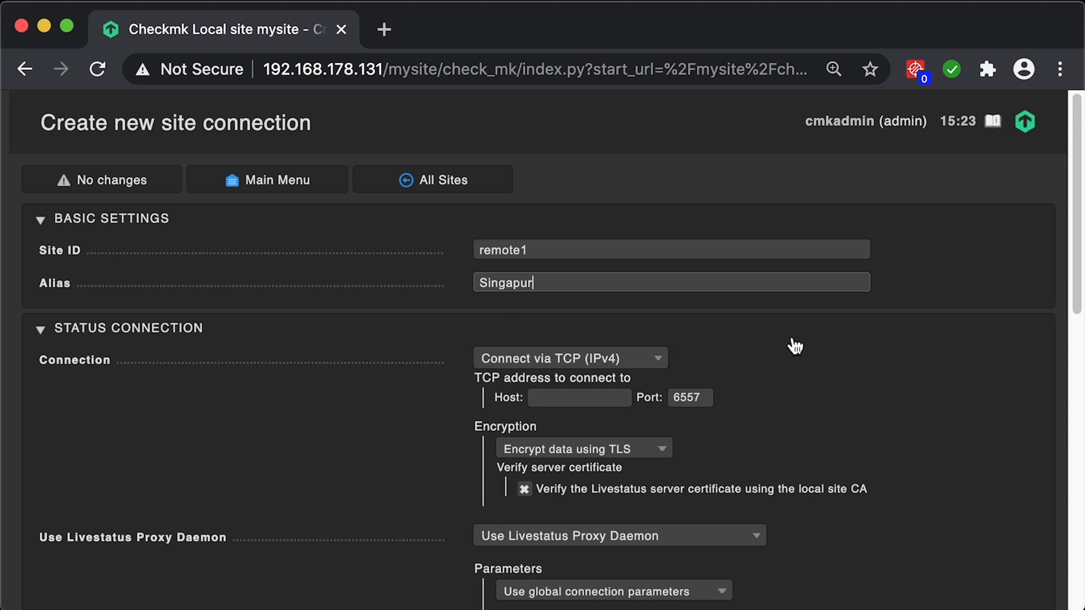
# Set the TCP host of the status connection to 192.168.178.131.
pyautogui.scroll(-4, 819, 348)
pyautogui.click(558, 295)
pyautogui.write('192.168.')
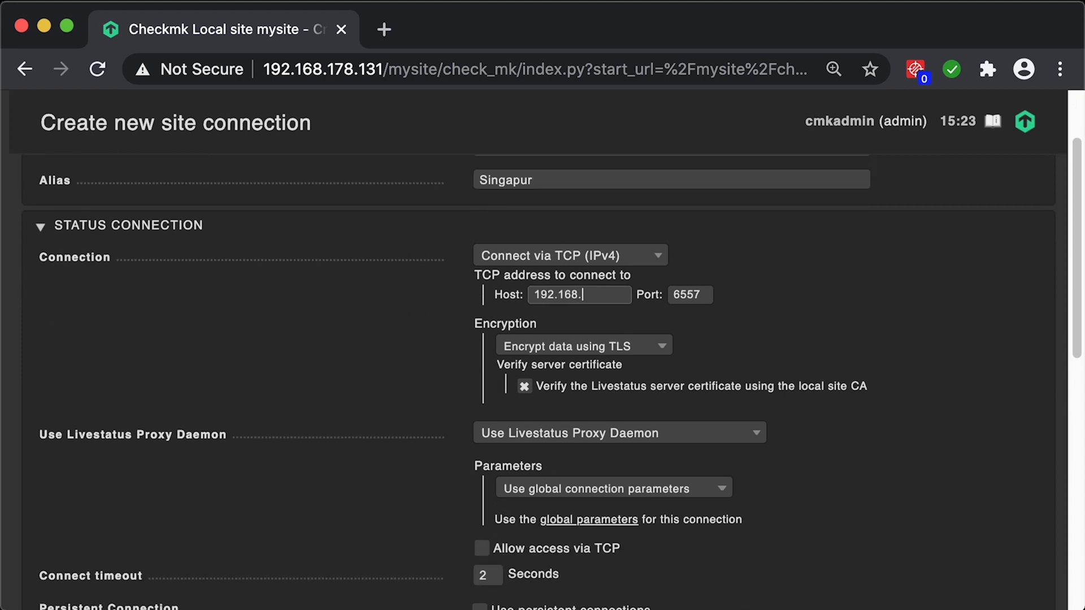
pyautogui.write('178.131')
pyautogui.click(702, 294)
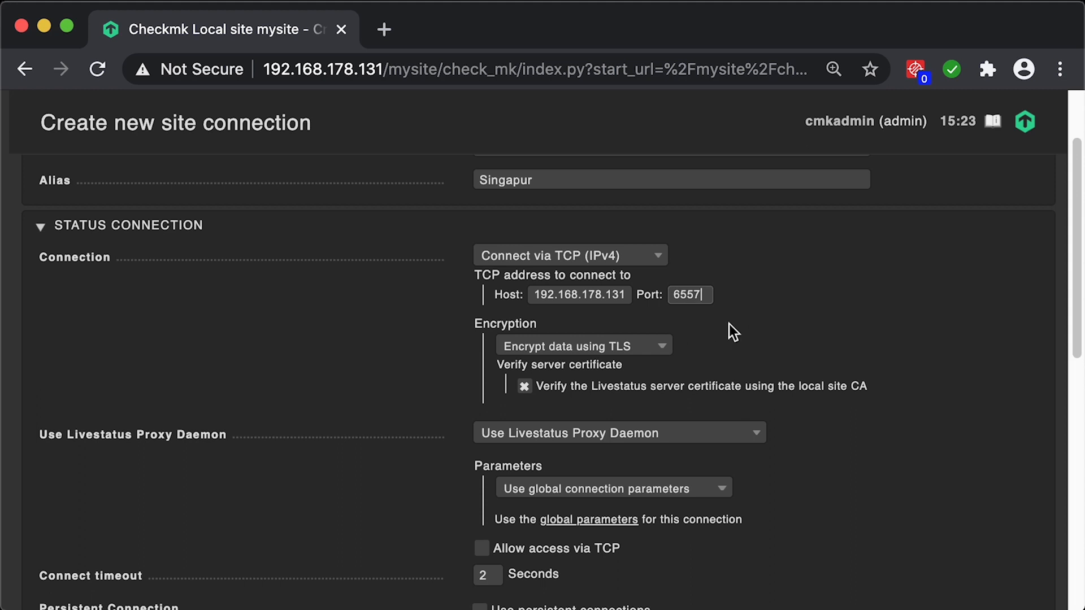
# Disable verification of the Livestatus server certificate using the local site CA for the TLS-encrypted status connection.
pyautogui.scroll(-2, 728, 325)
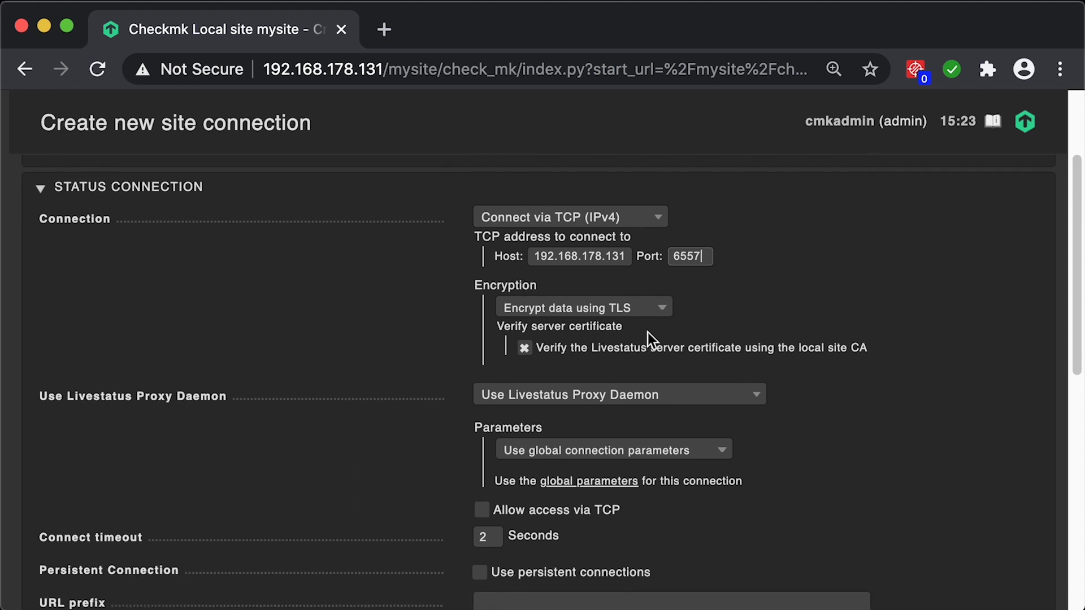
pyautogui.click(665, 307)
pyautogui.click(664, 308)
pyautogui.click(524, 347)
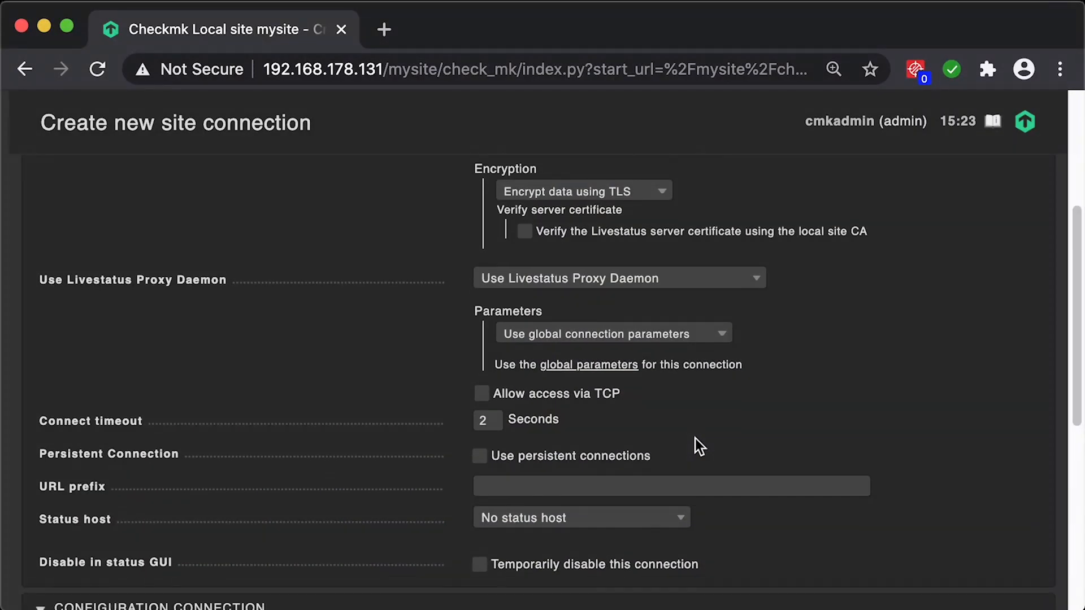
pyautogui.scroll(-3, 695, 438)
pyautogui.click(590, 373)
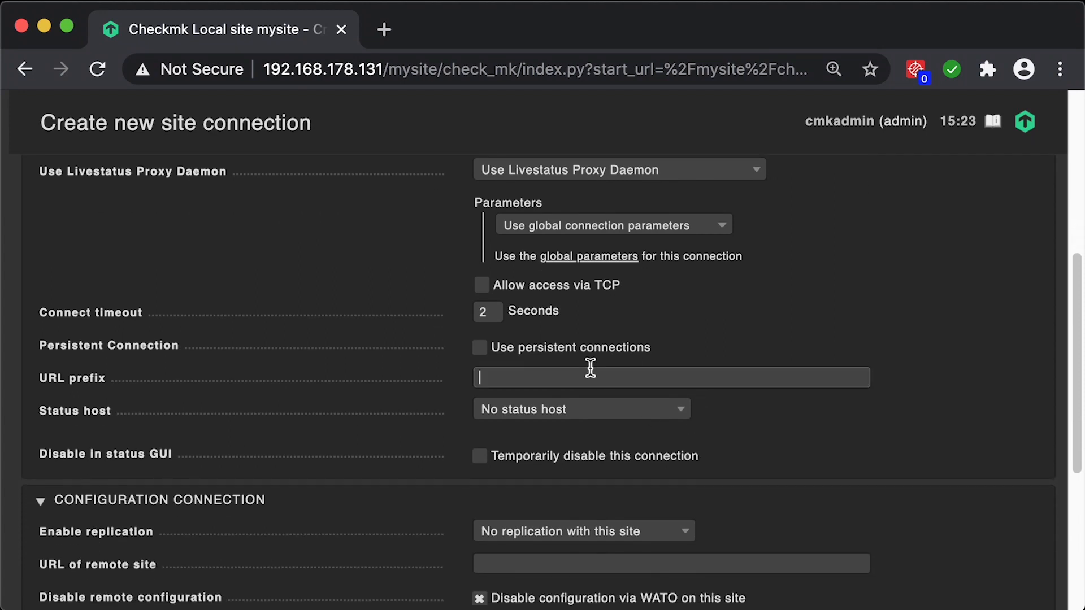
pyautogui.write('http://192.178')
pyautogui.press('BackSpace')
pyautogui.press('BackSpace')
pyautogui.press('BackSpace')
pyautogui.write('68.178.131/remote1/')
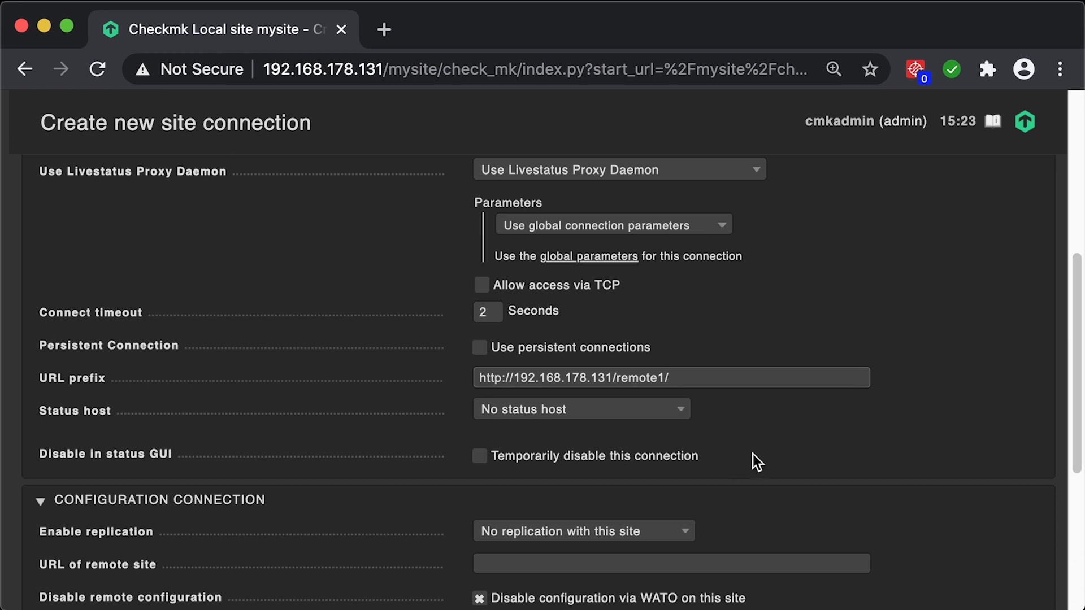
# Enable replication in the configuration connection by choosing Push configuration to this site.
pyautogui.scroll(-1, 752, 454)
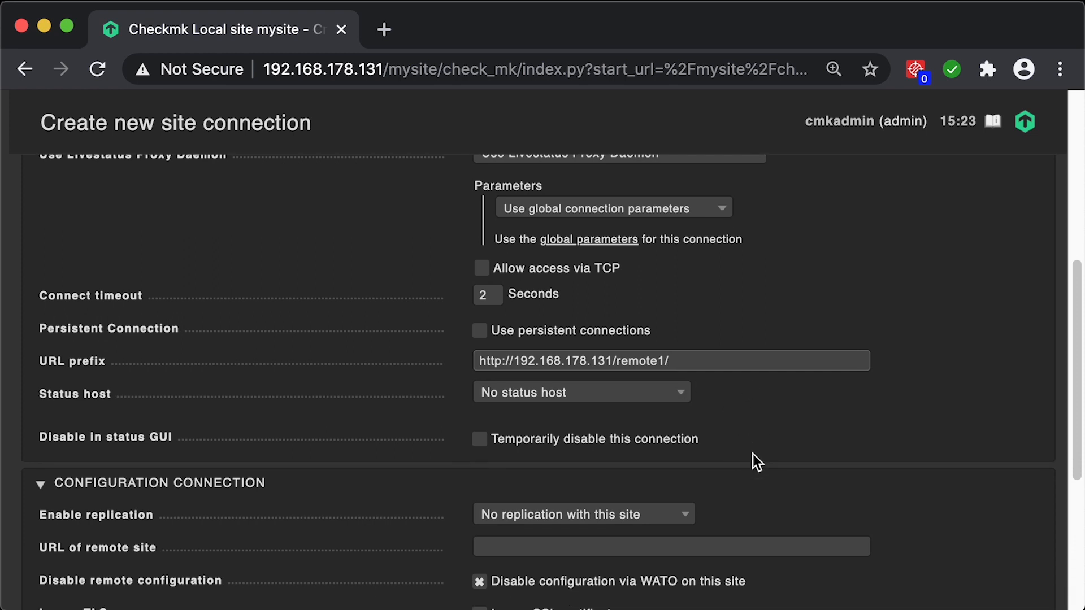
pyautogui.scroll(-3, 753, 454)
pyautogui.scroll(-3, 753, 454)
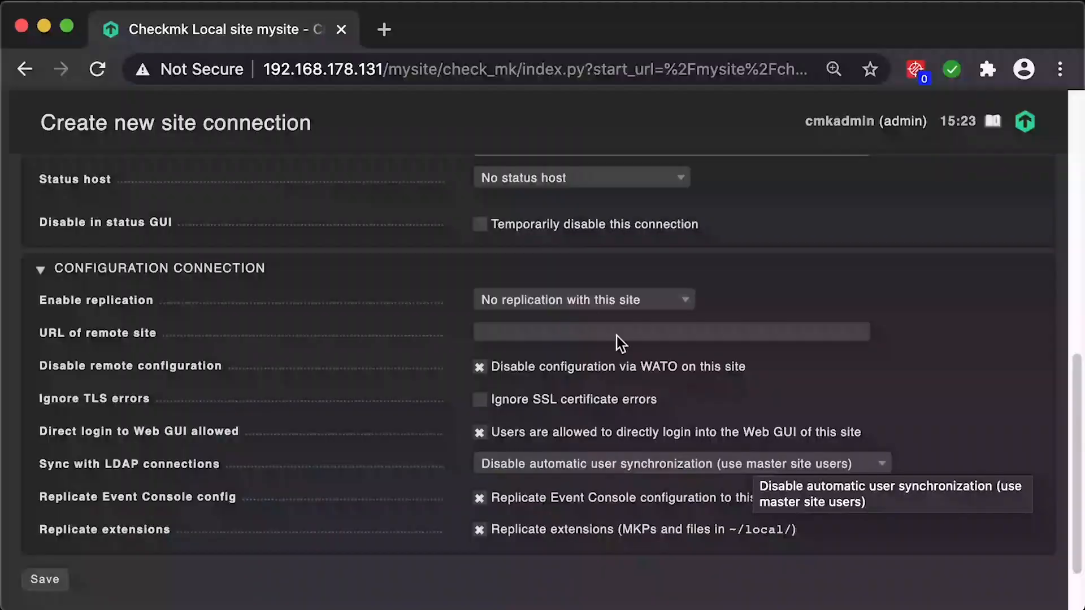
pyautogui.click(592, 303)
pyautogui.click(591, 350)
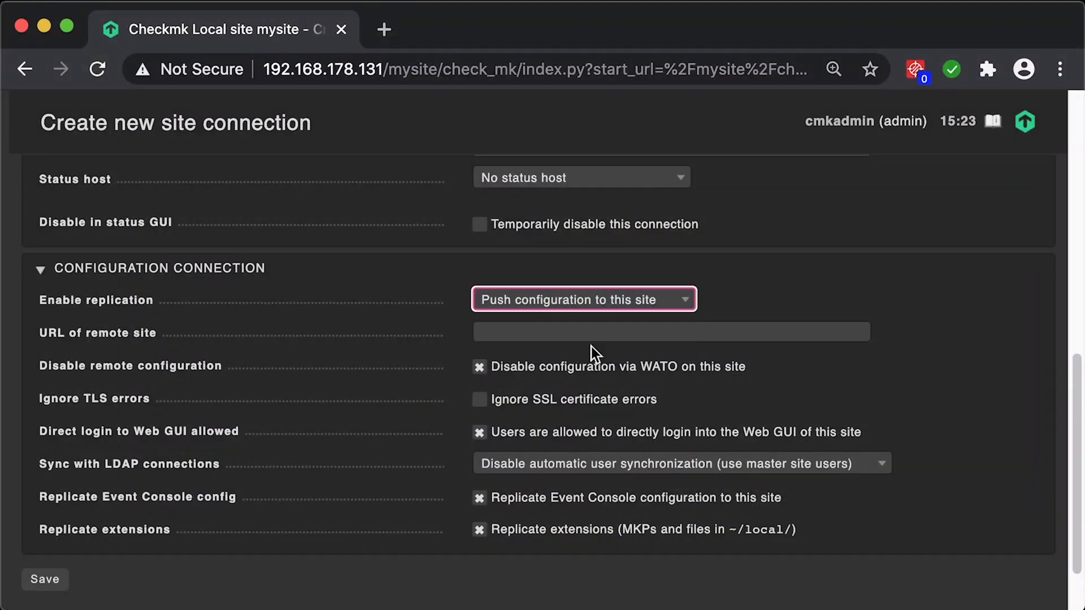
pyautogui.click(629, 328)
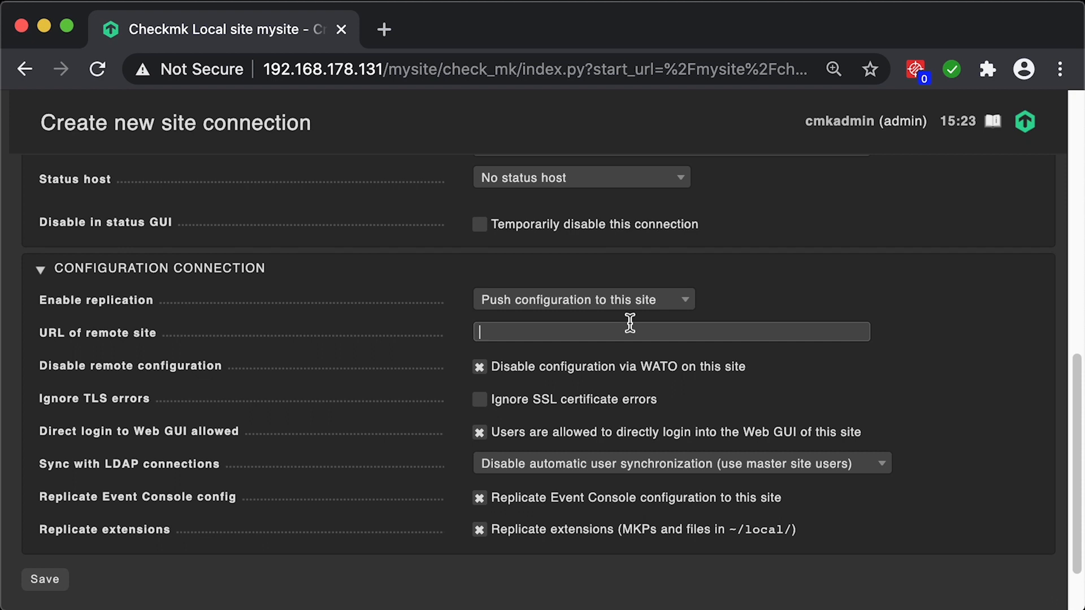
pyautogui.scroll(10, 629, 324)
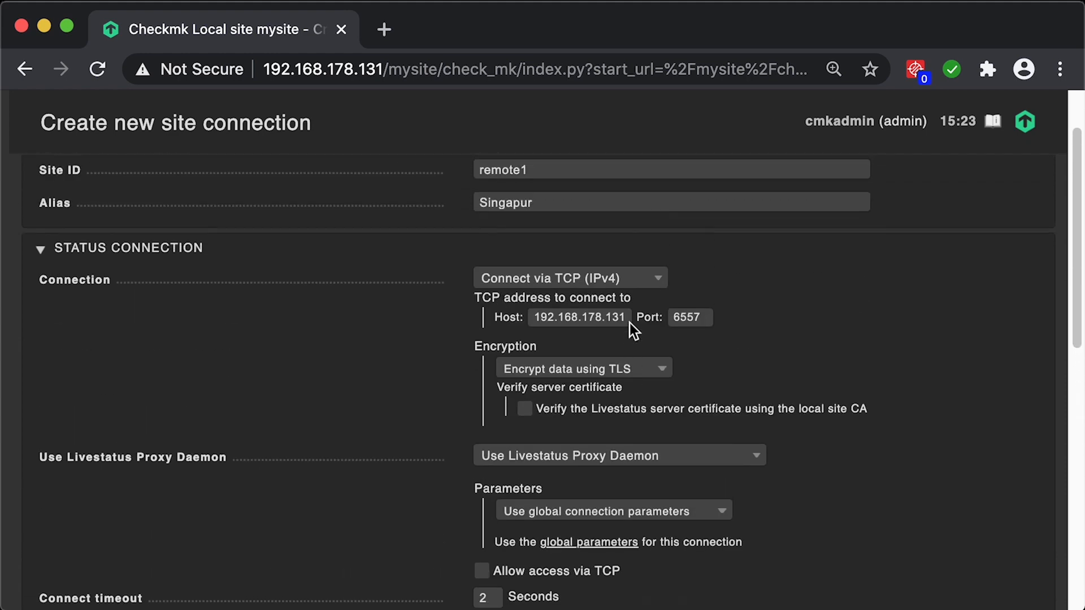
pyautogui.scroll(-3, 630, 323)
pyautogui.scroll(5, 630, 325)
pyautogui.scroll(-10, 629, 328)
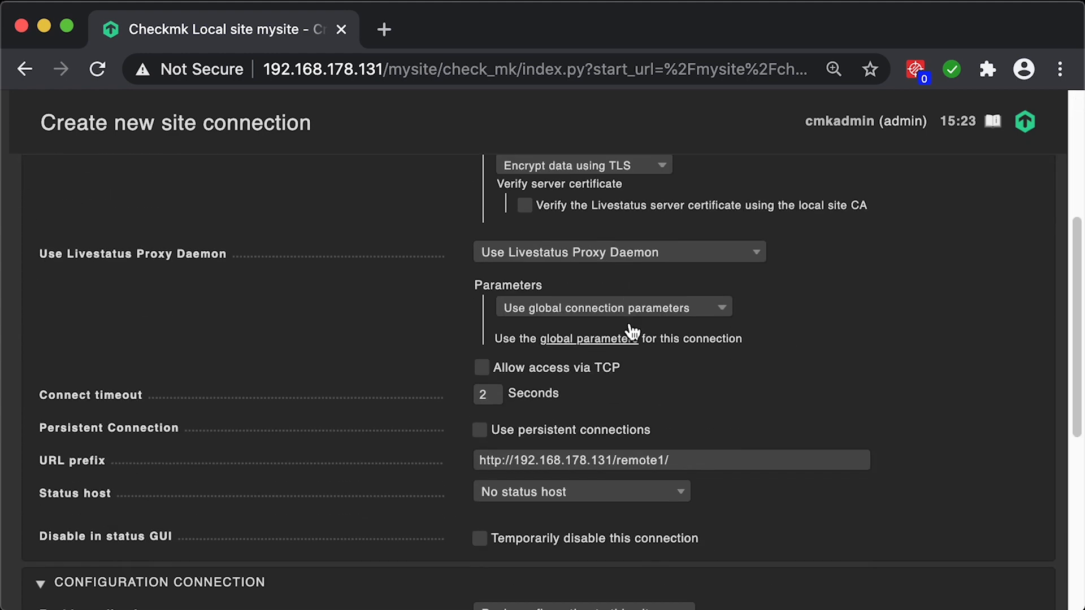
pyautogui.moveTo(671, 459); pyautogui.dragTo(361, 452)
pyautogui.press('super+c')
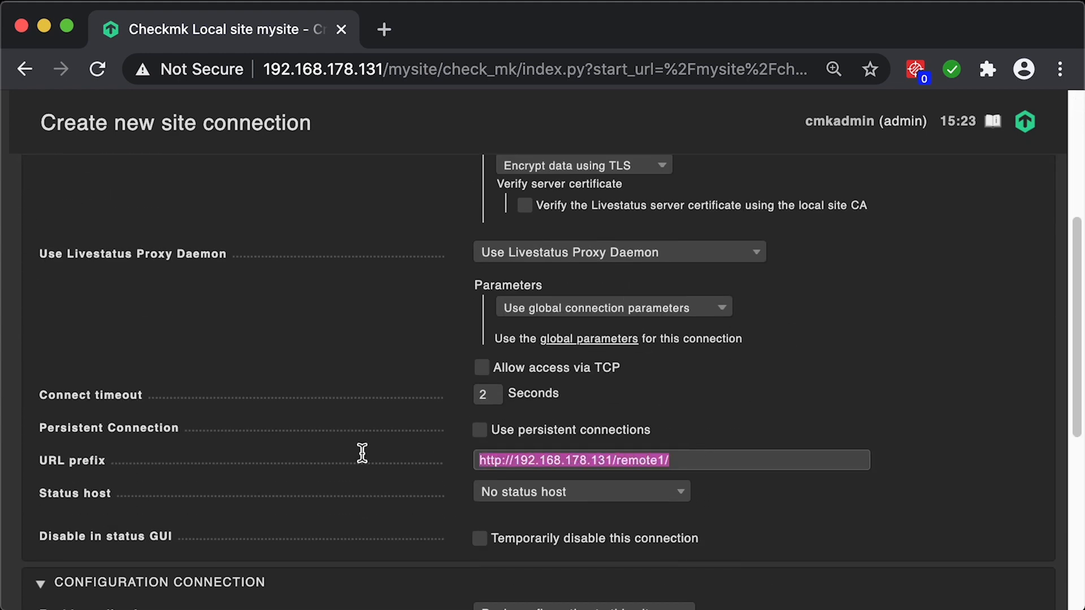
pyautogui.scroll(-6, 361, 452)
pyautogui.scroll(1, 360, 452)
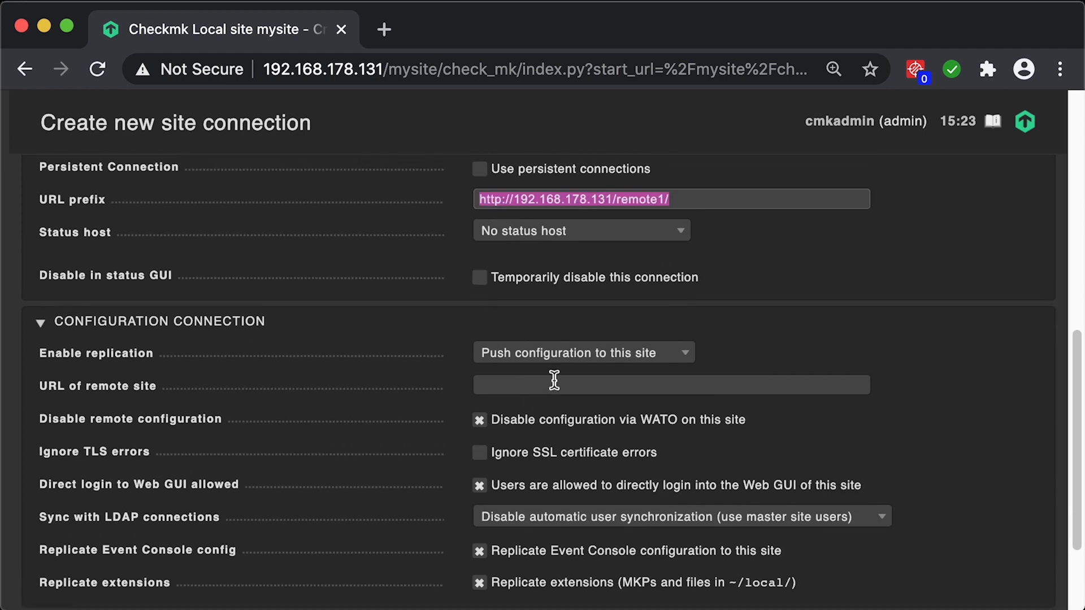
pyautogui.click(555, 381)
pyautogui.press('super+v')
pyautogui.write('check_mk')
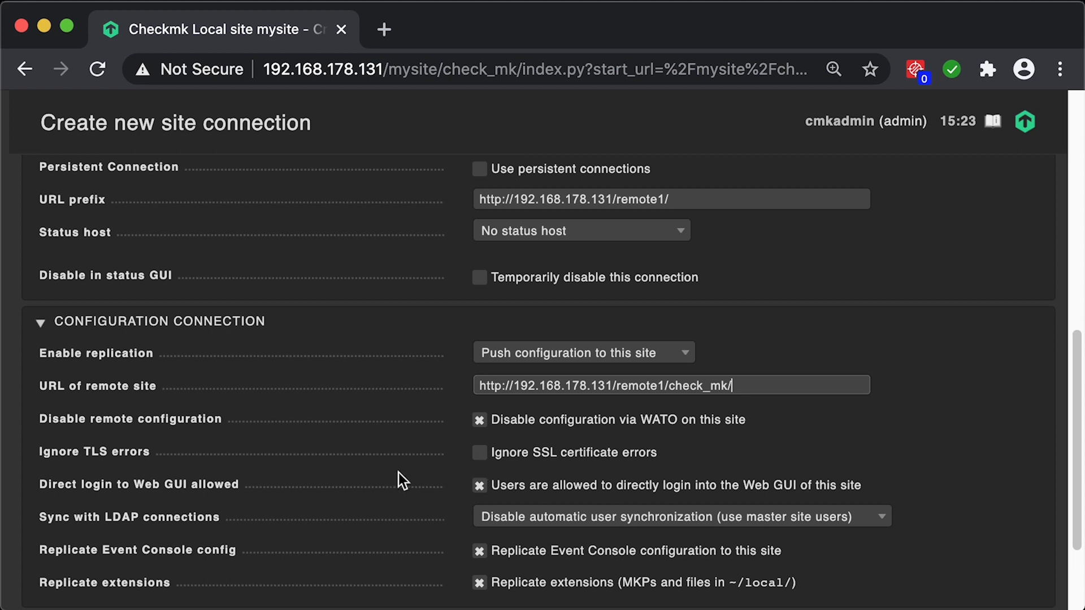
pyautogui.scroll(-5, 425, 462)
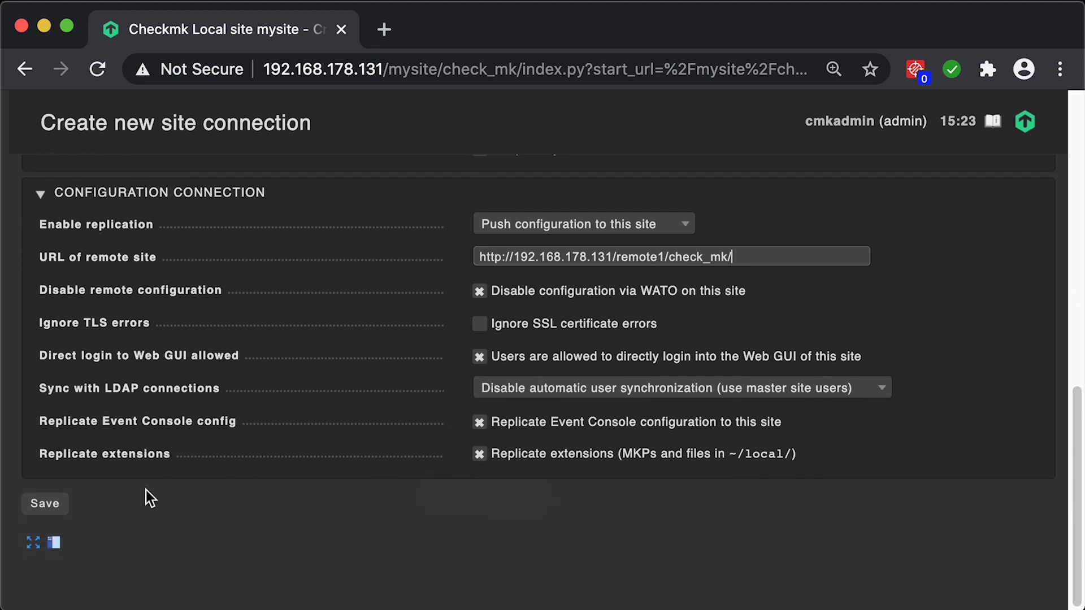
pyautogui.click(46, 503)
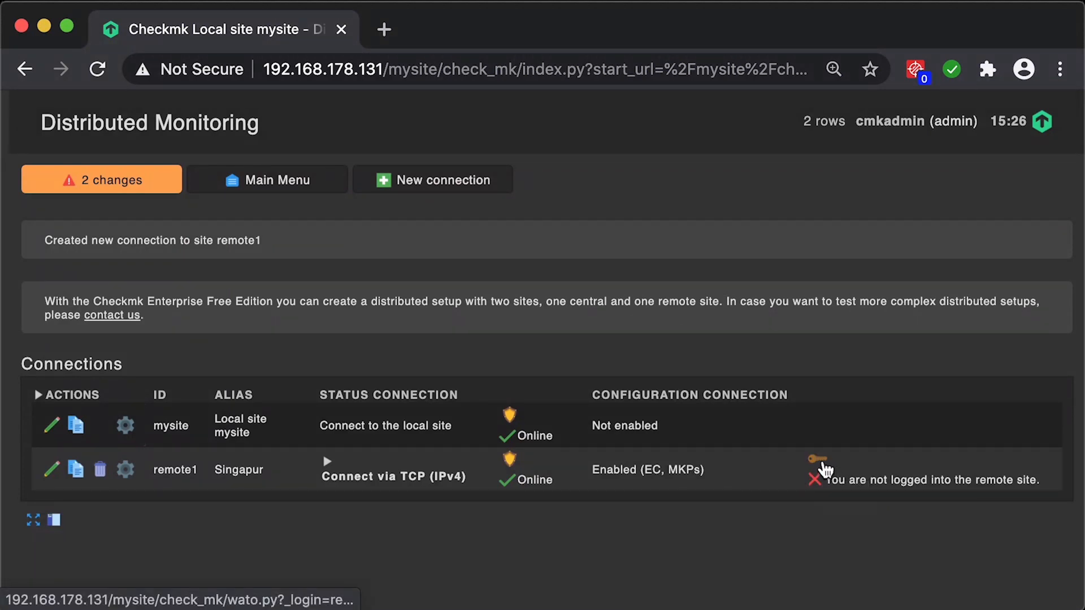
# Log in to the remote site Singapur as cmkadmin with the administrator password, confirming the overwrite of the remote site configuration.
pyautogui.click(821, 462)
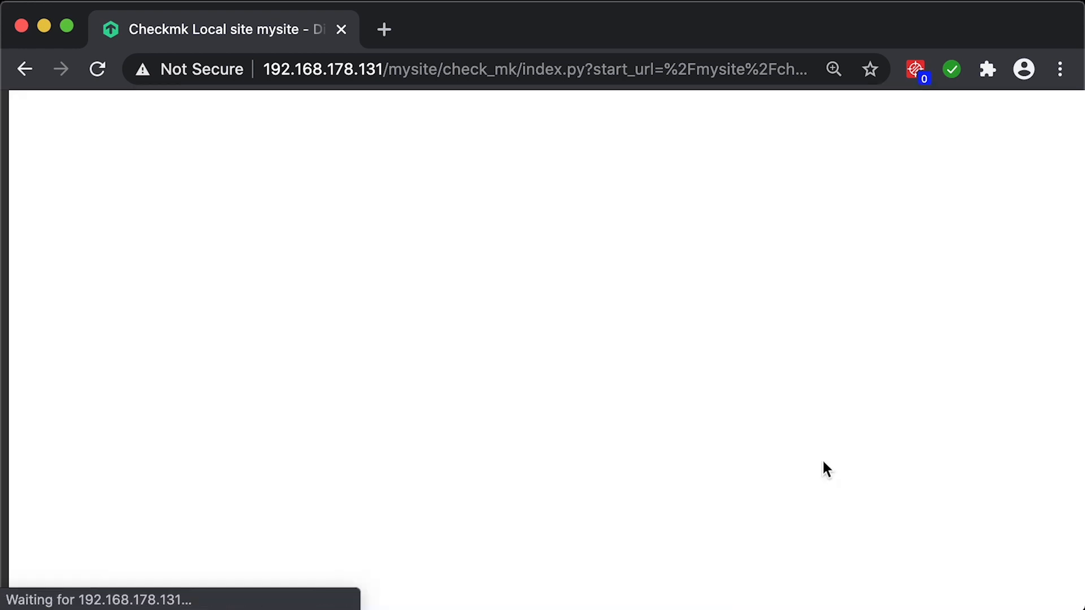
pyautogui.click(569, 257)
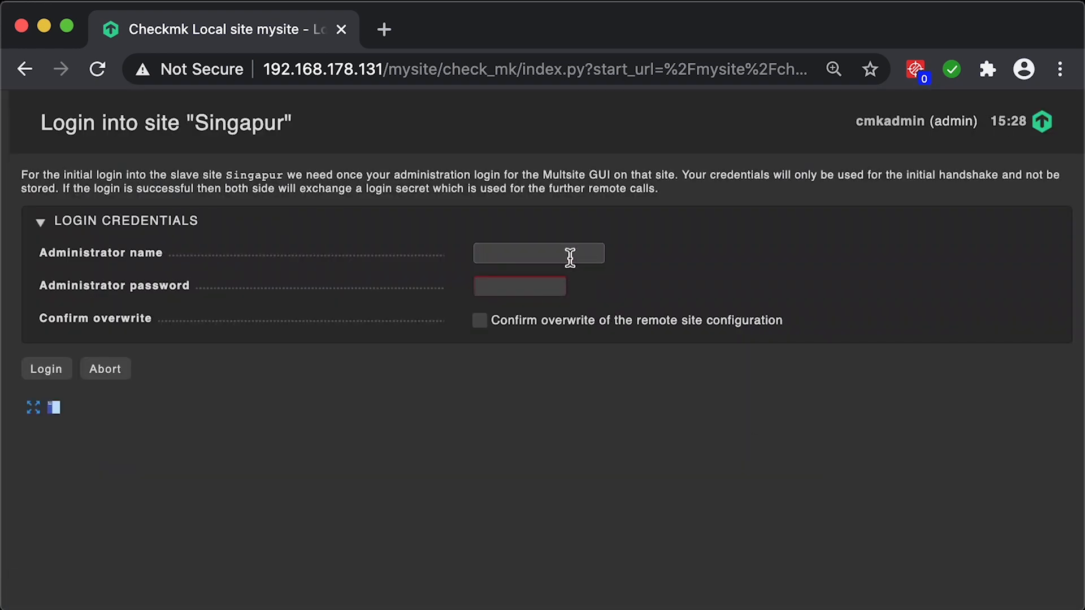
pyautogui.write('cmkadmin')
pyautogui.press('Tab')
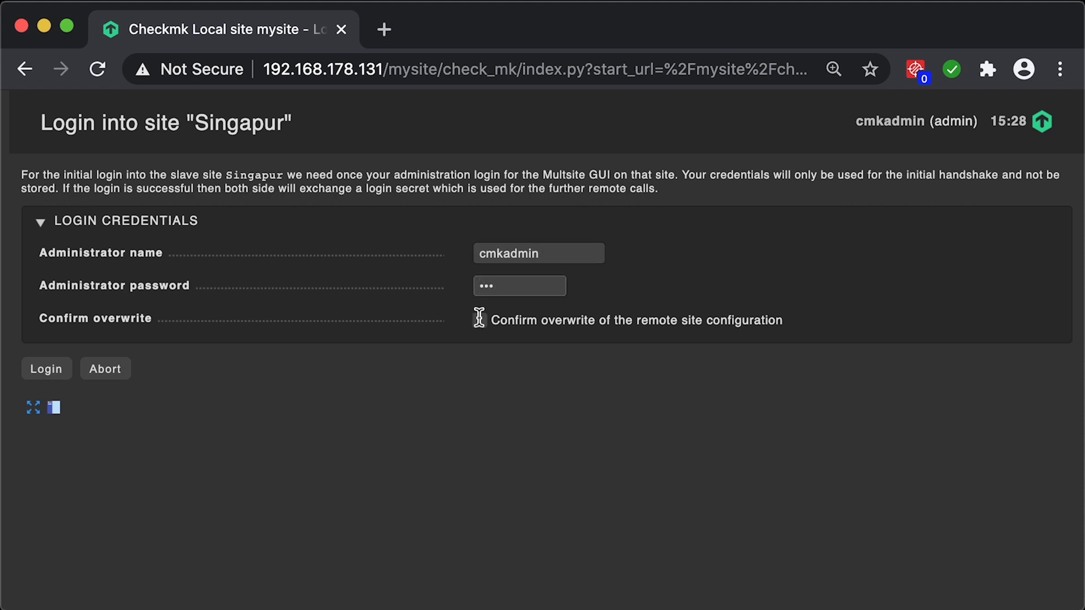
pyautogui.click(479, 321)
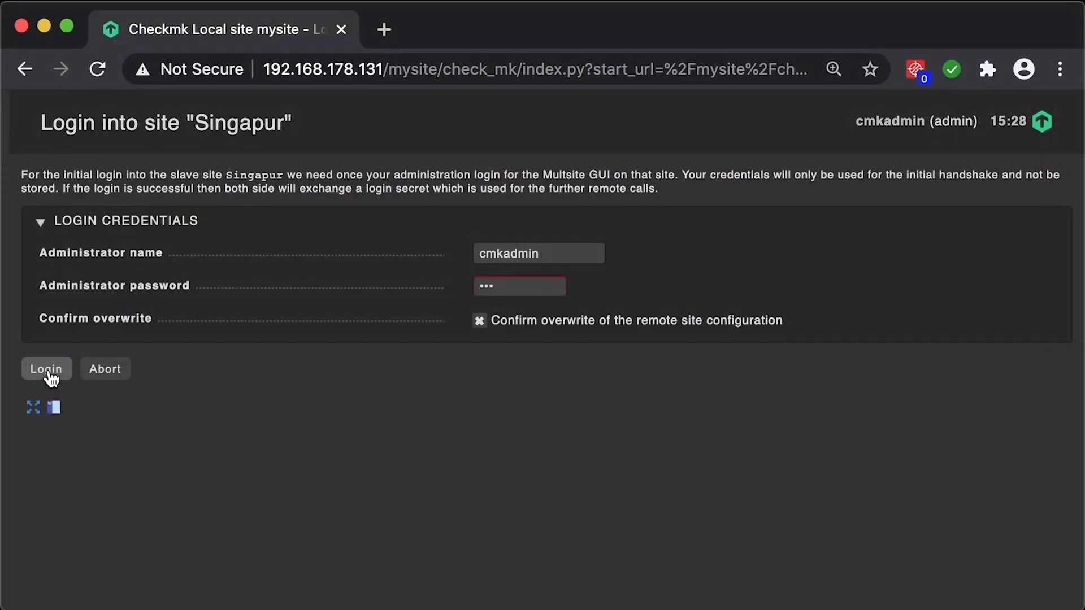
pyautogui.click(46, 368)
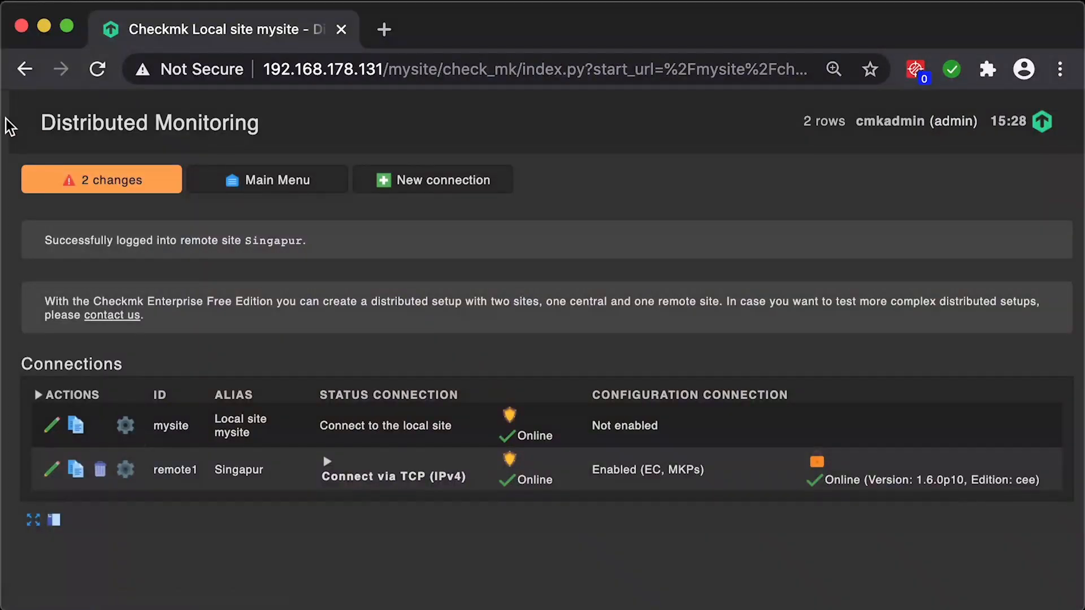
# Start a new host in the main directory with the hostname cmksingapur.
pyautogui.click(7, 127)
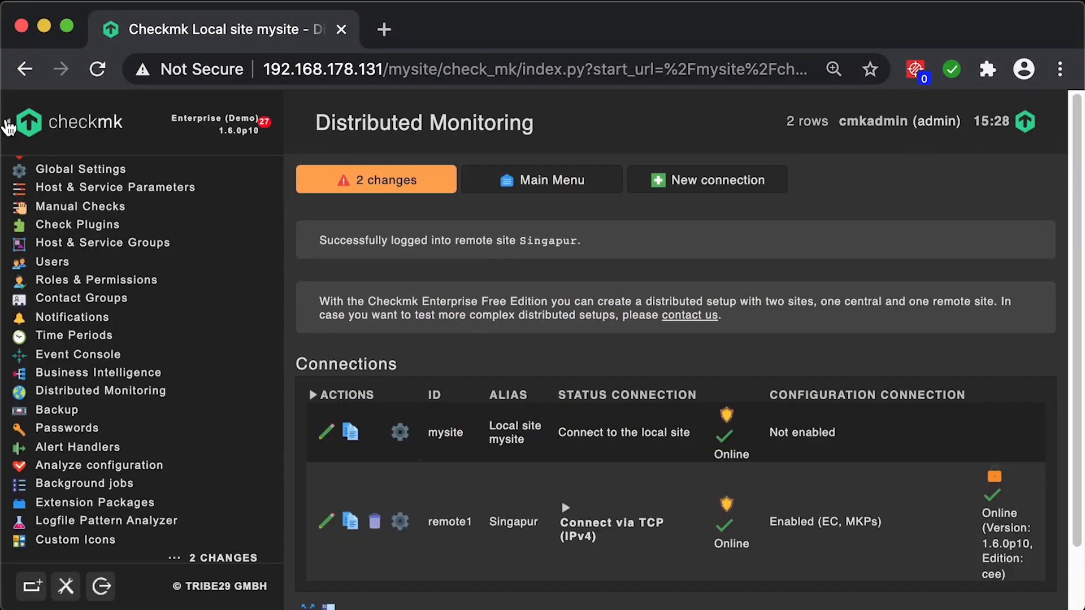
pyautogui.scroll(5, 85, 316)
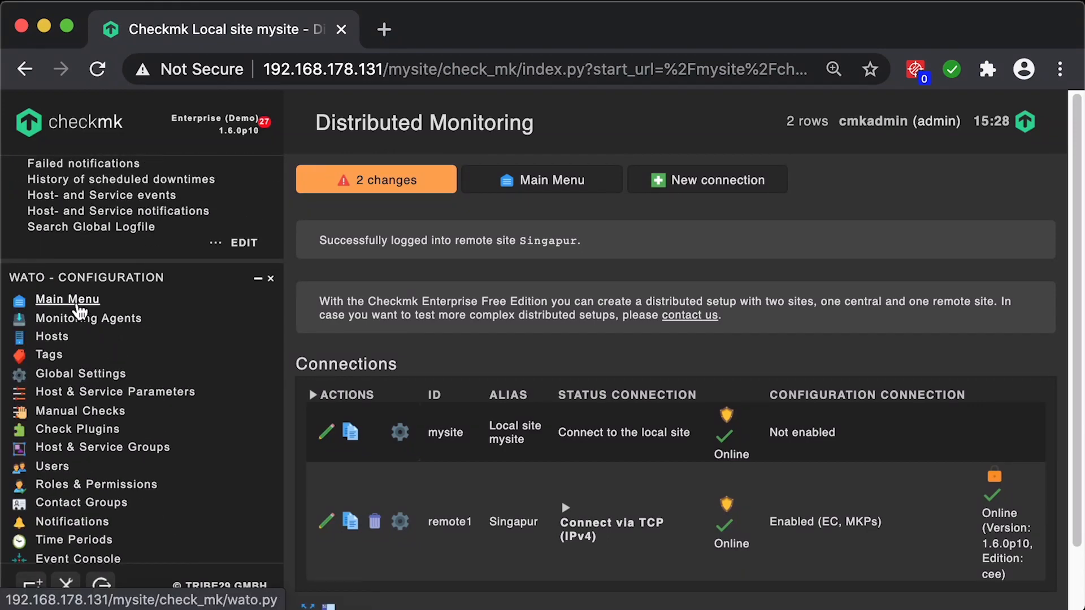
pyautogui.click(49, 341)
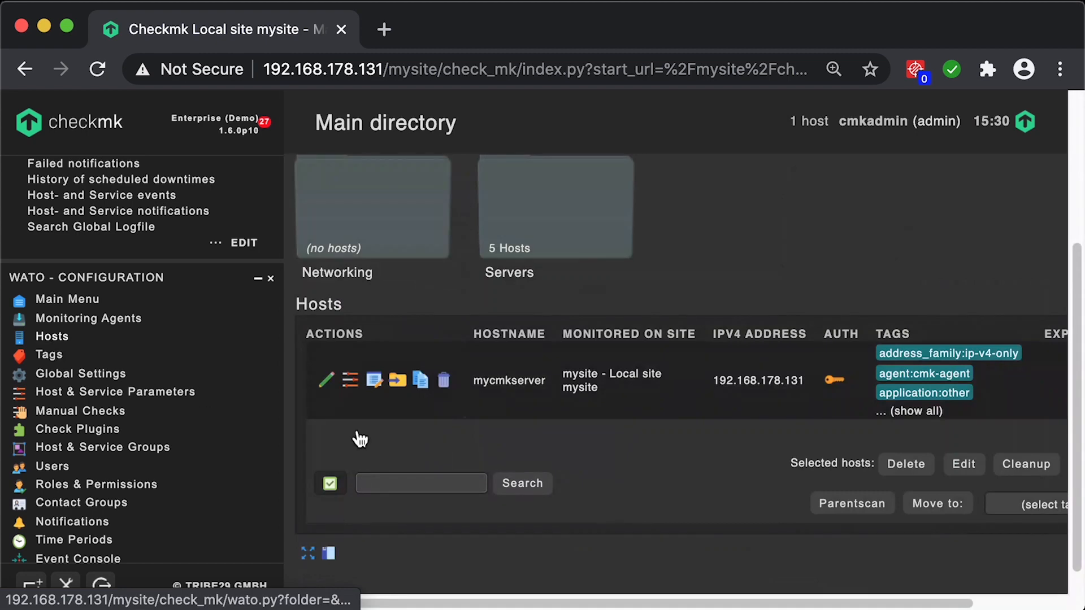
pyautogui.scroll(3, 598, 545)
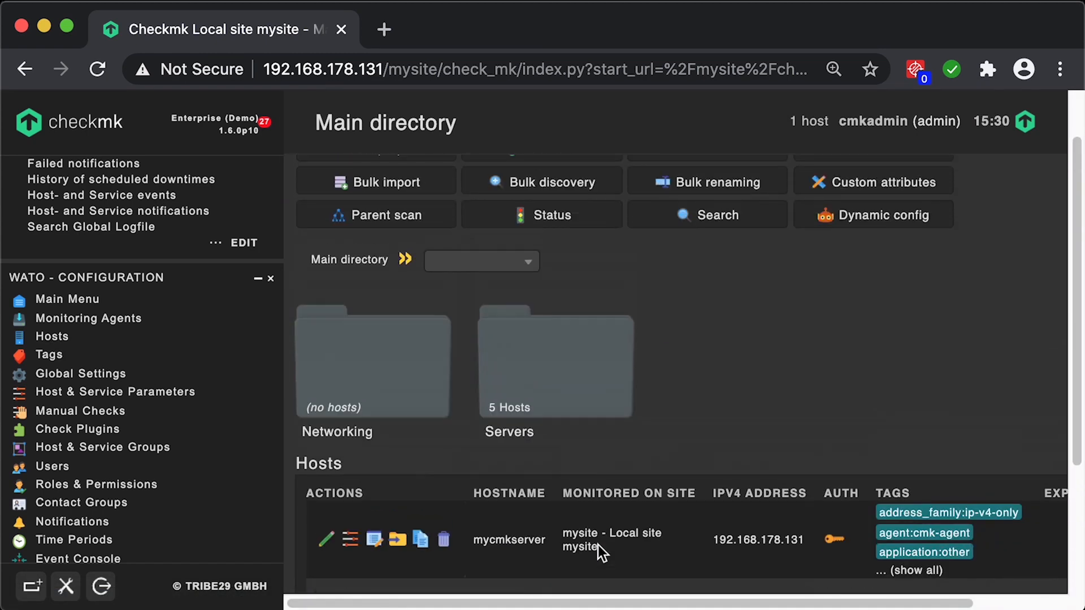
pyautogui.scroll(1, 597, 545)
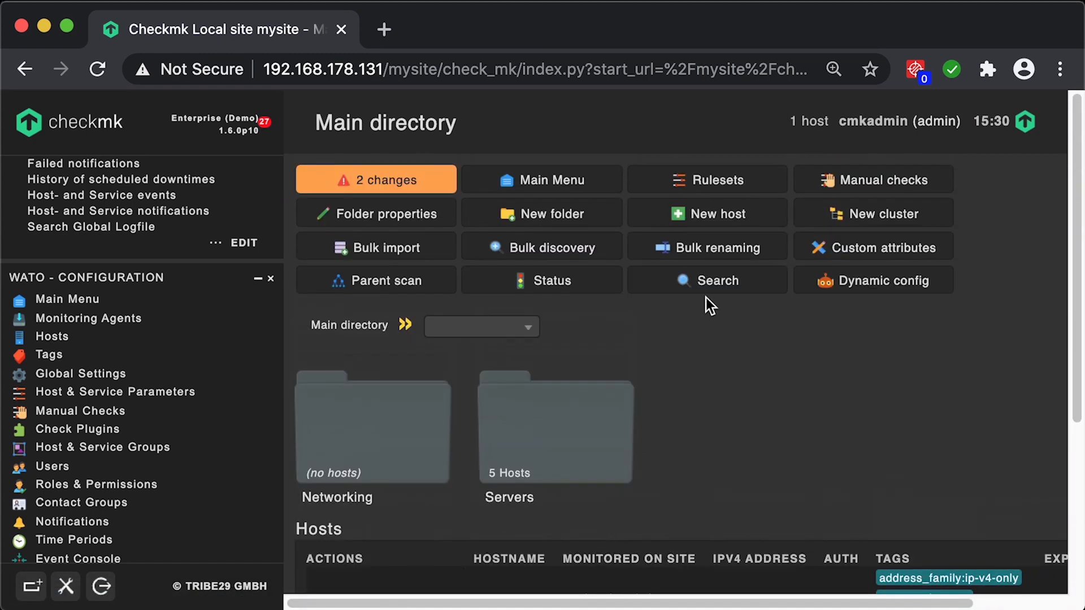
pyautogui.click(722, 214)
pyautogui.click(797, 311)
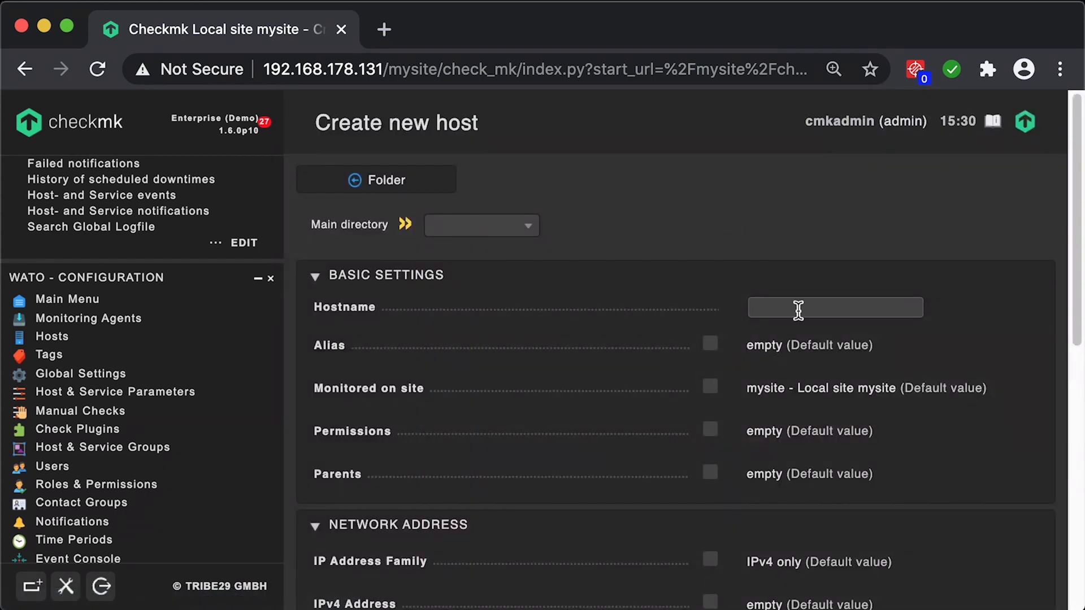
pyautogui.write('cmksingapur')
# Override the host's monitoring site so it is monitored on remote1 - Singapur.
pyautogui.scroll(-1, 621, 467)
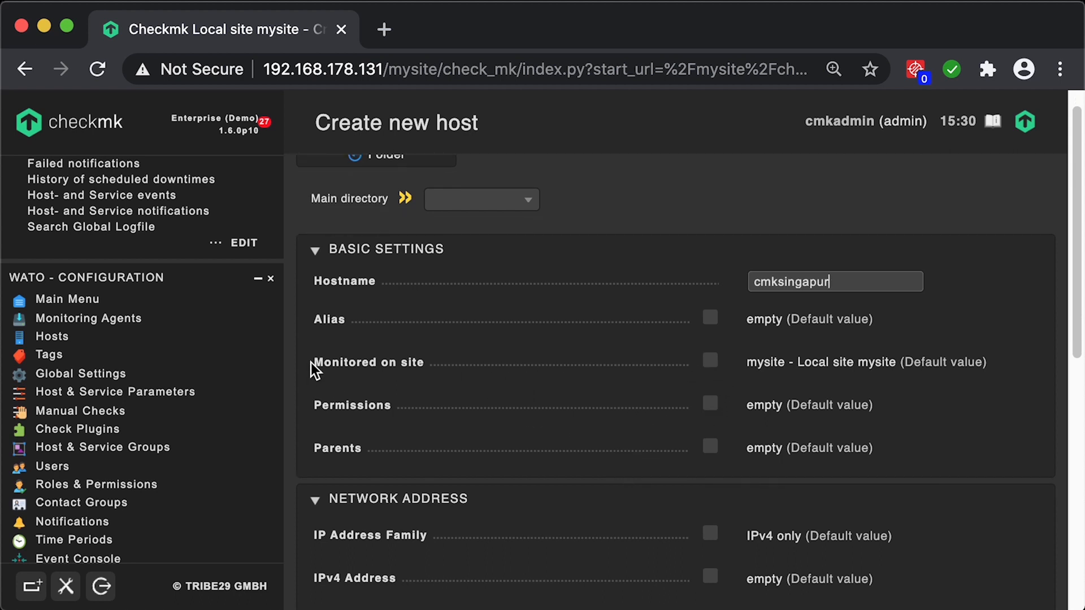
pyautogui.click(710, 361)
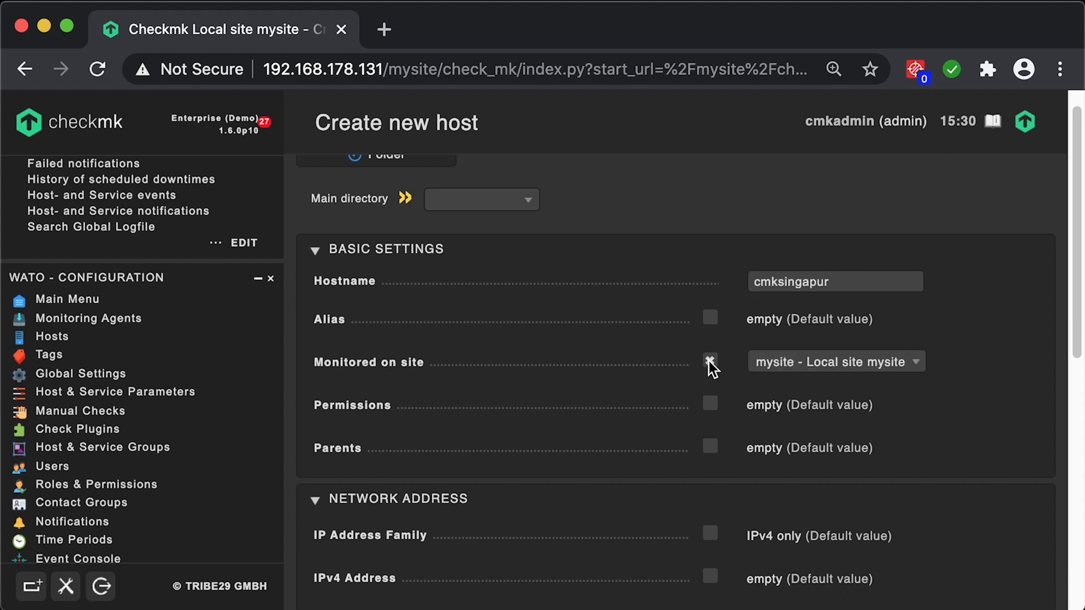
pyautogui.click(828, 367)
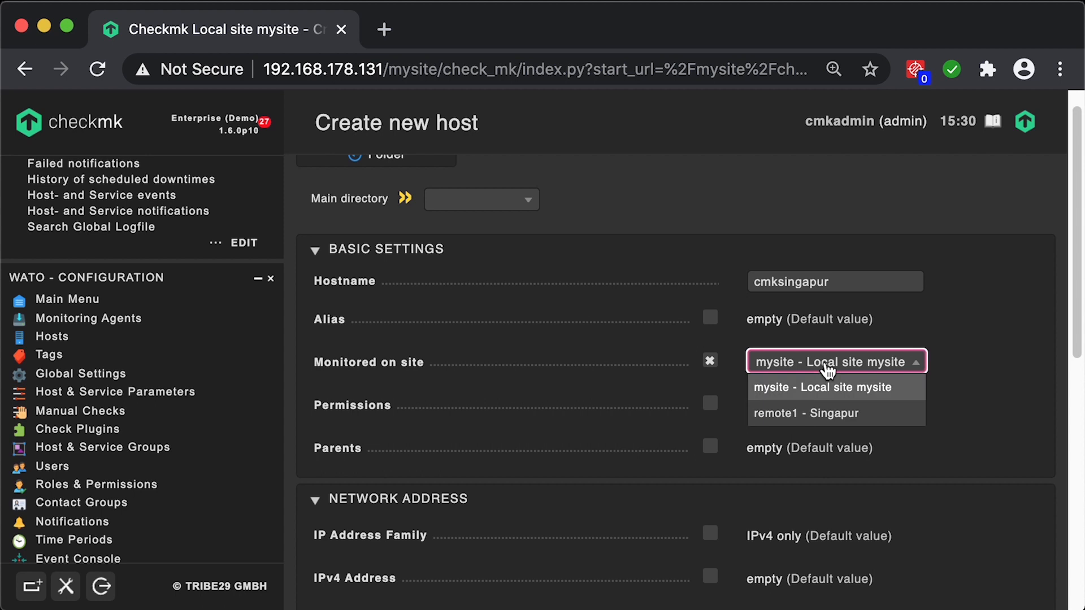
pyautogui.click(850, 415)
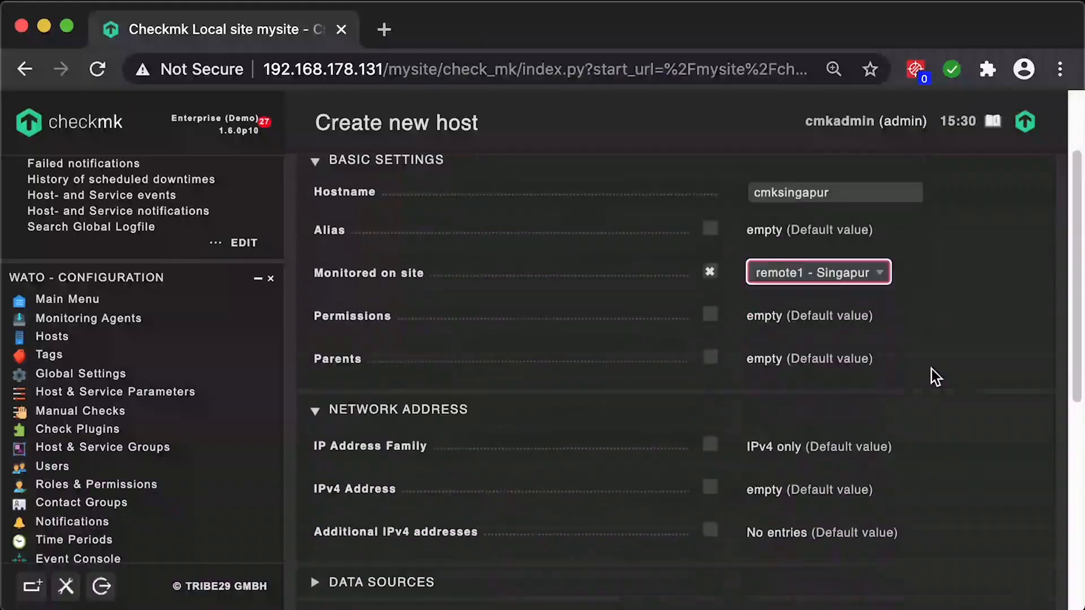
# Set the host's IPv4 address to 192.168.178.131, leaving the IP address family at its default.
pyautogui.scroll(-2, 935, 375)
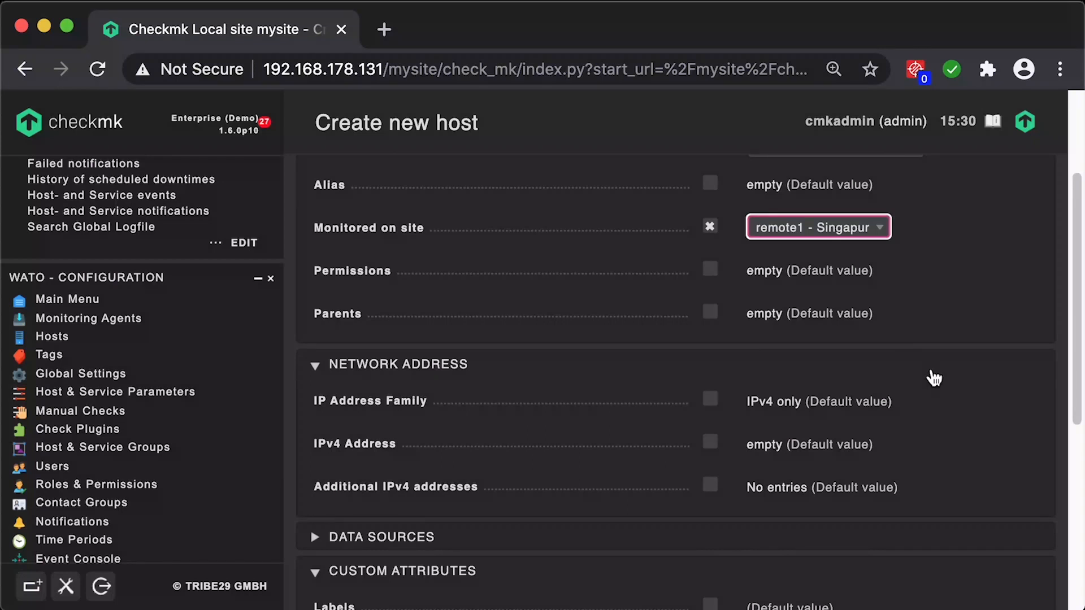
pyautogui.click(710, 401)
pyautogui.click(710, 402)
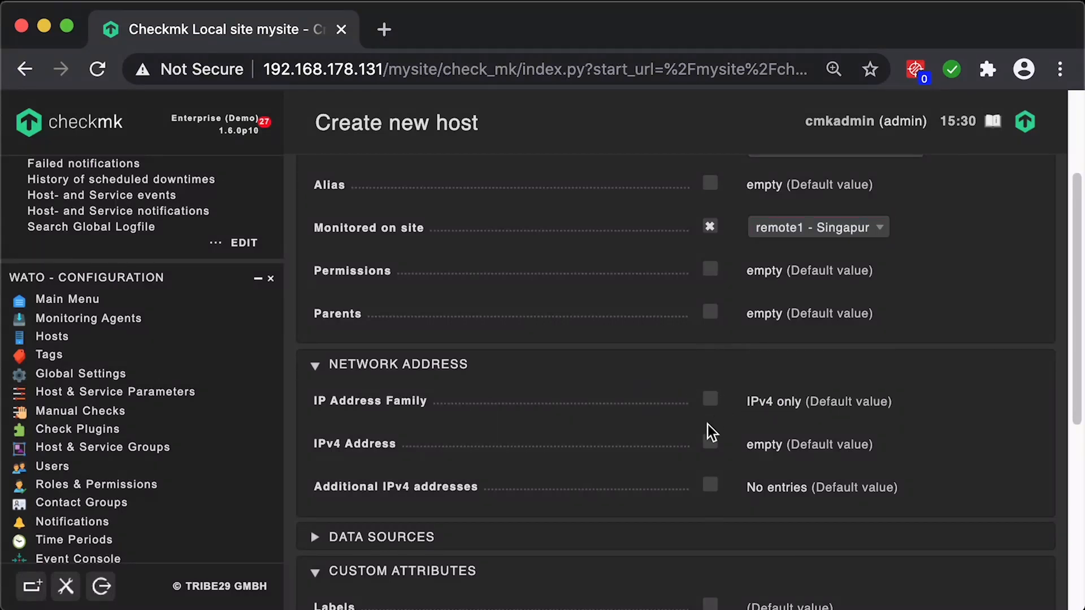
pyautogui.click(710, 442)
pyautogui.click(802, 446)
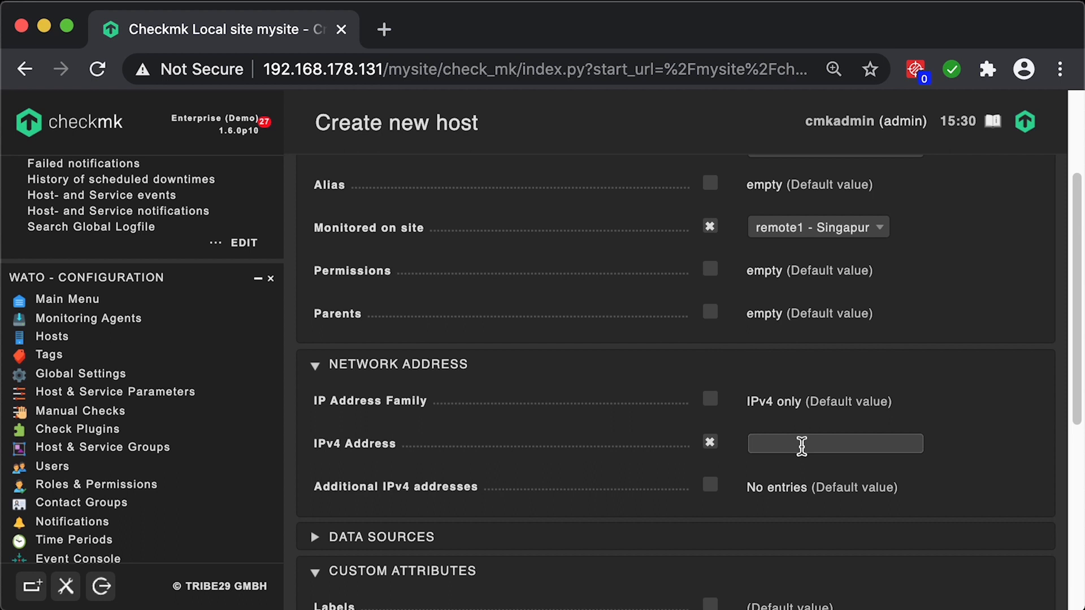
pyautogui.write('192.168.178.131')
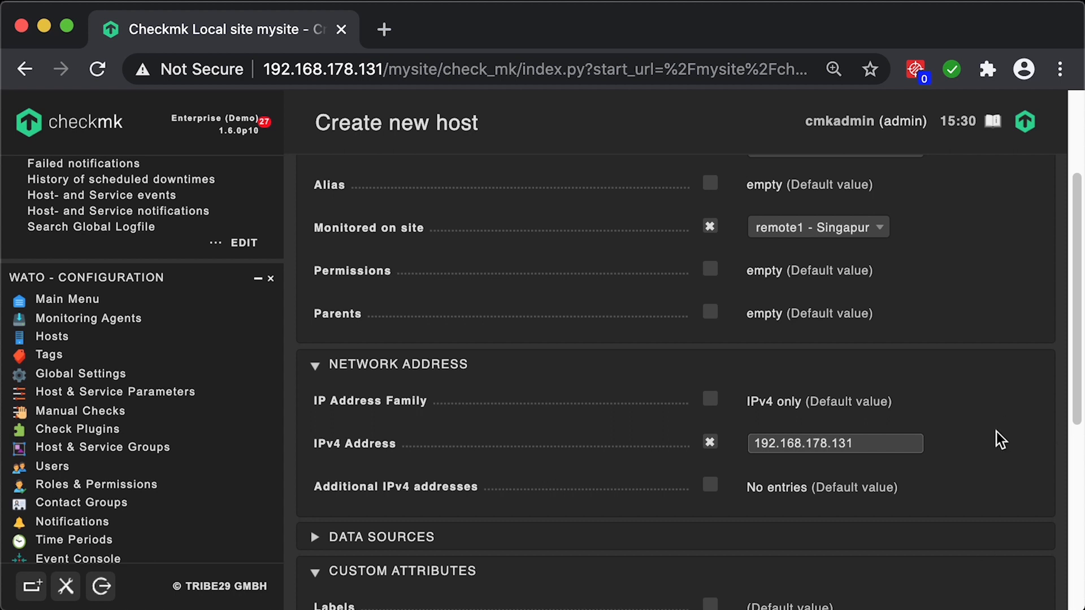
# Save the new host, go to its services, and look through the undecided services.
pyautogui.scroll(-5, 1001, 433)
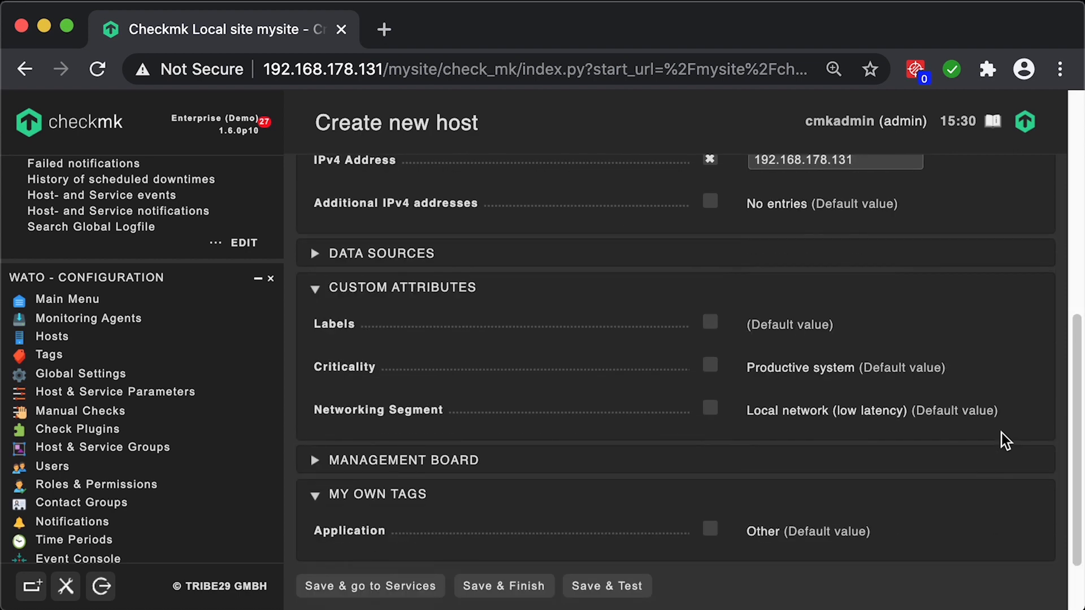
pyautogui.scroll(-2, 1002, 432)
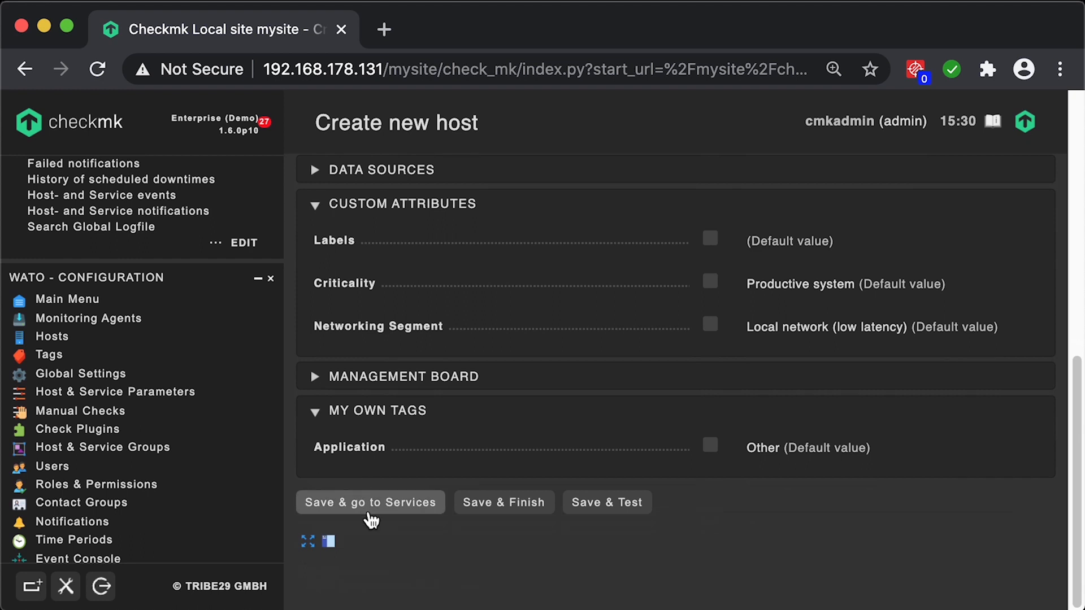
pyautogui.click(380, 506)
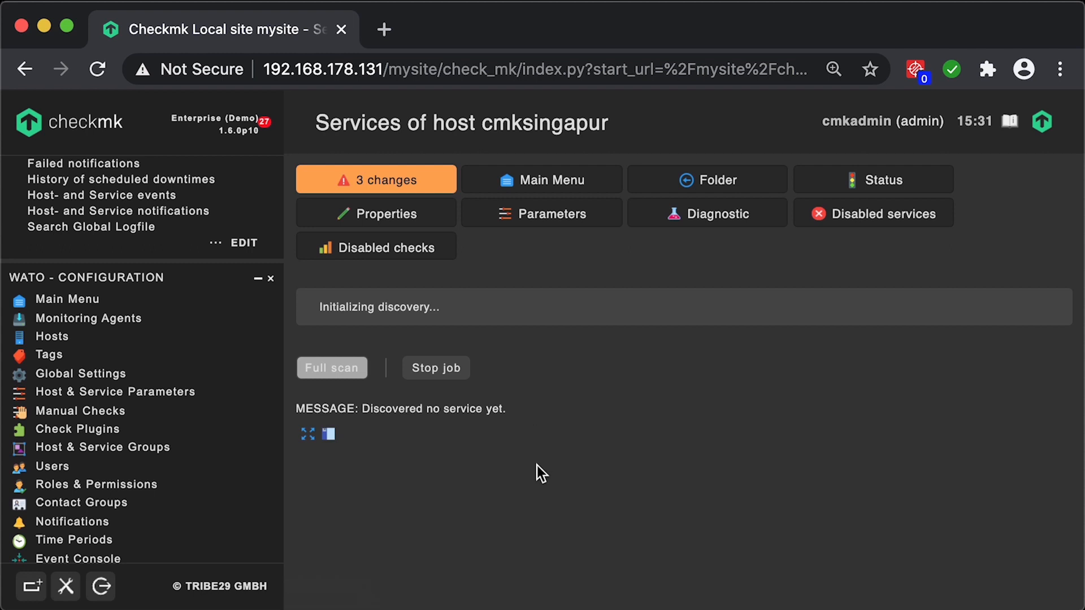
pyautogui.scroll(-1, 799, 513)
pyautogui.scroll(-5, 799, 513)
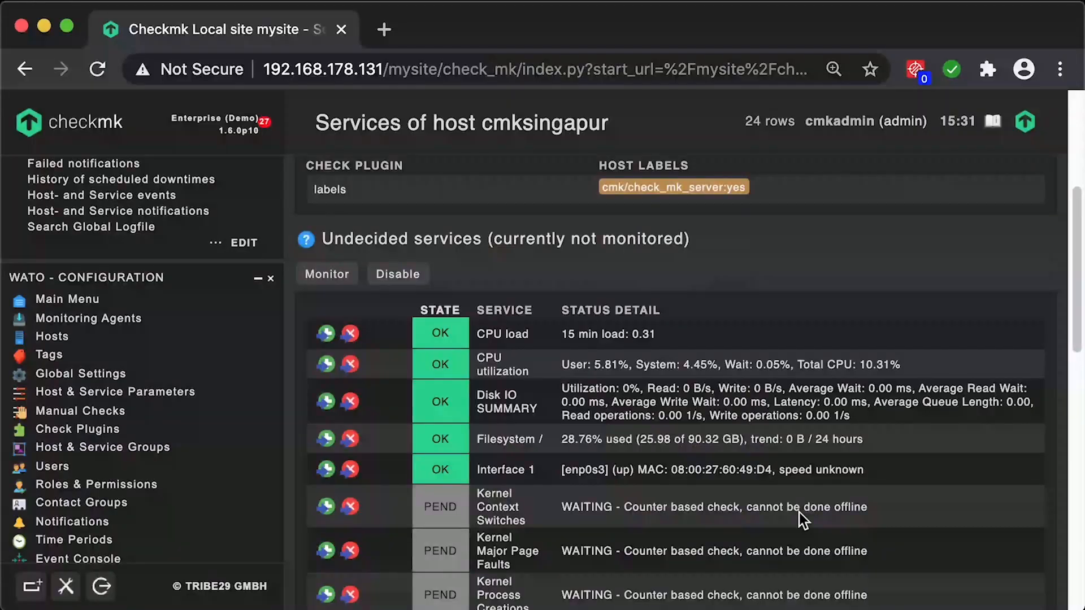
pyautogui.scroll(-15, 799, 513)
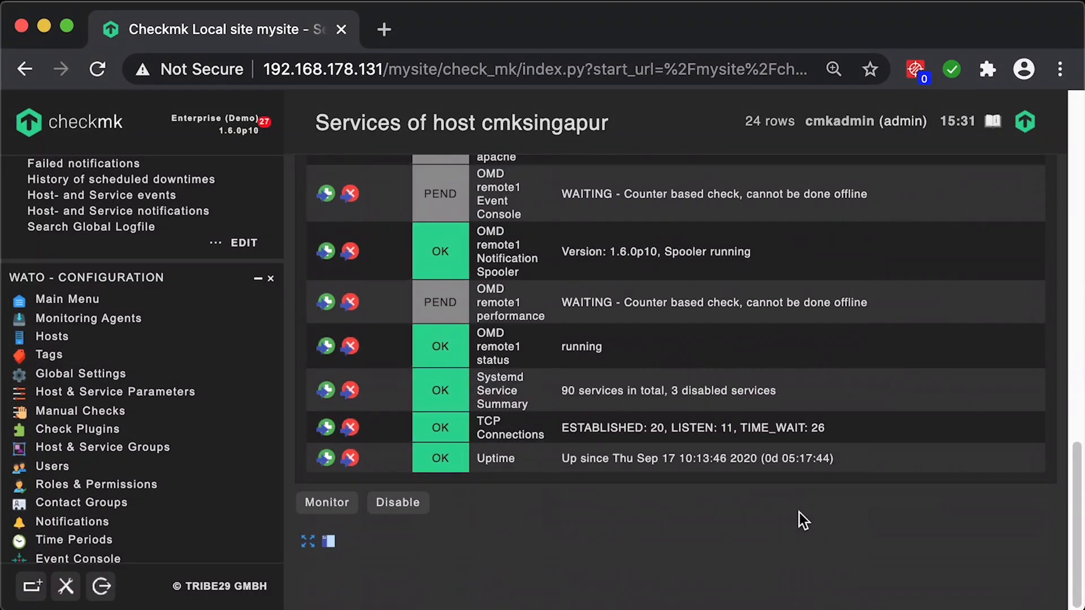
# Accept all undecided services and discovered host labels of cmksingapur into monitoring at once, fixing all missing and vanished ones.
pyautogui.scroll(15, 799, 513)
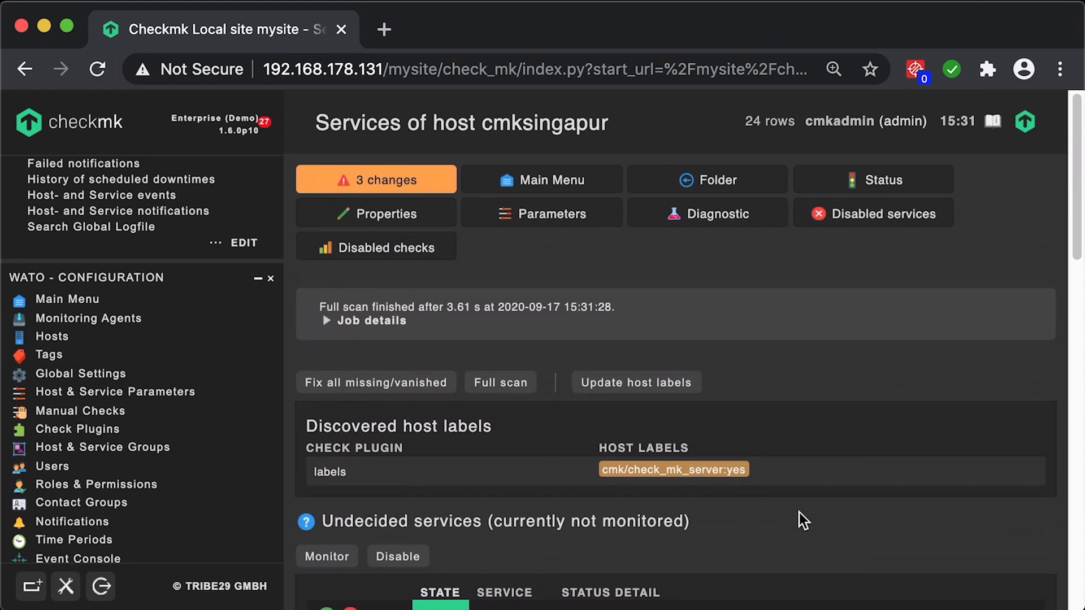
pyautogui.scroll(-2, 798, 513)
pyautogui.scroll(2, 799, 513)
pyautogui.click(376, 384)
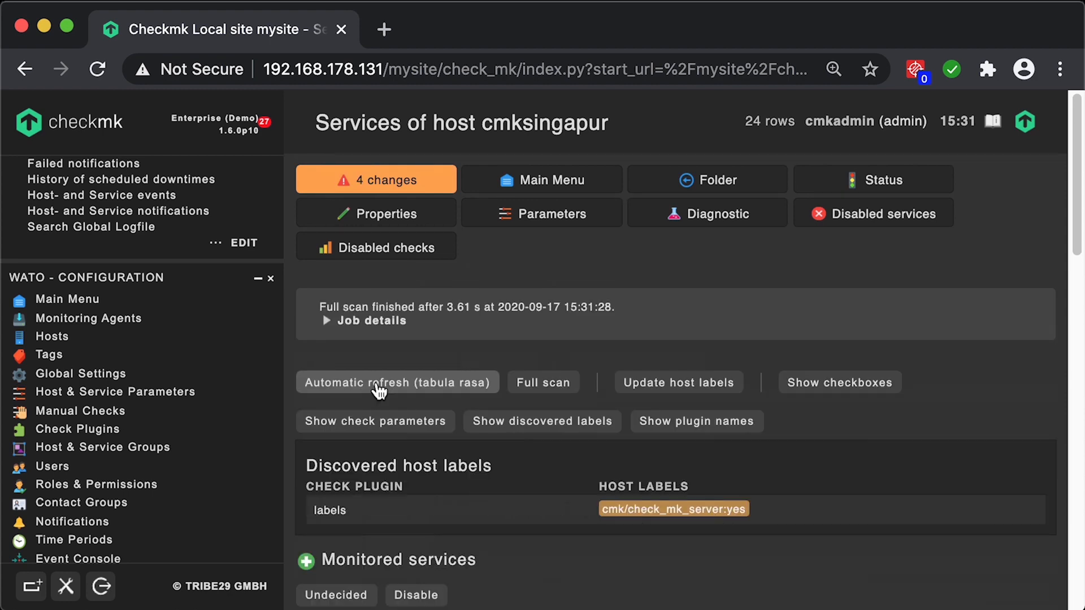
# Review the pending changes for mysite and Singapur, and activate them on all affected sites without a comment.
pyautogui.click(401, 185)
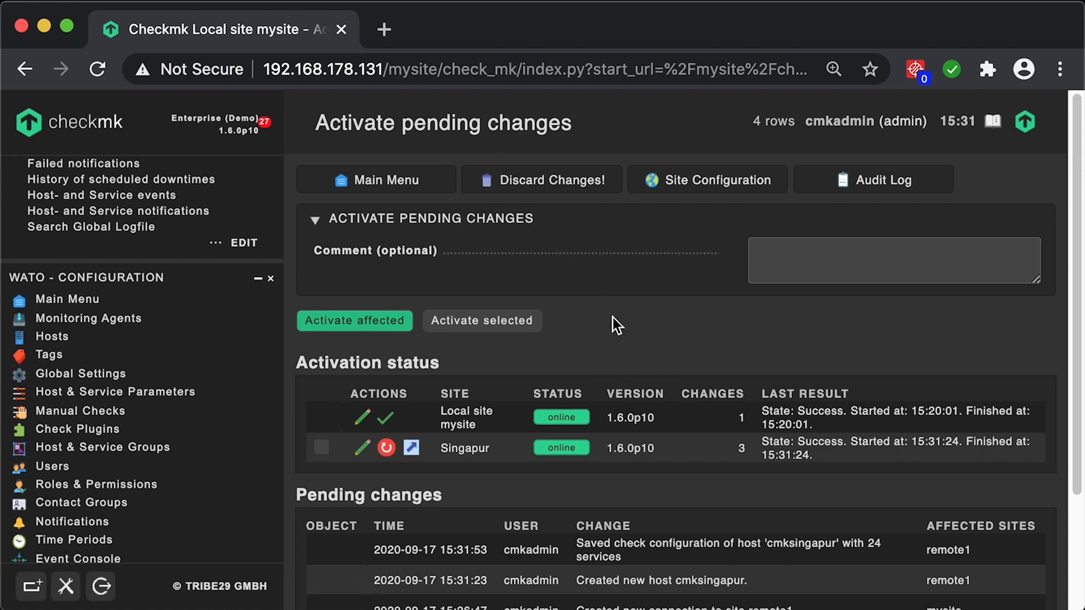
pyautogui.scroll(-3, 612, 318)
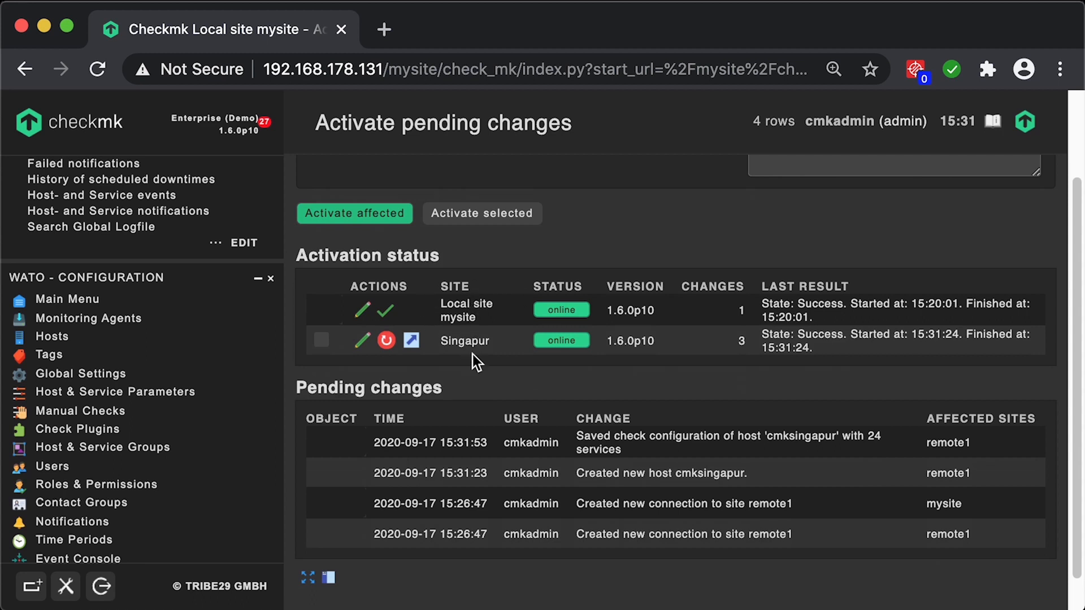
pyautogui.scroll(3, 687, 357)
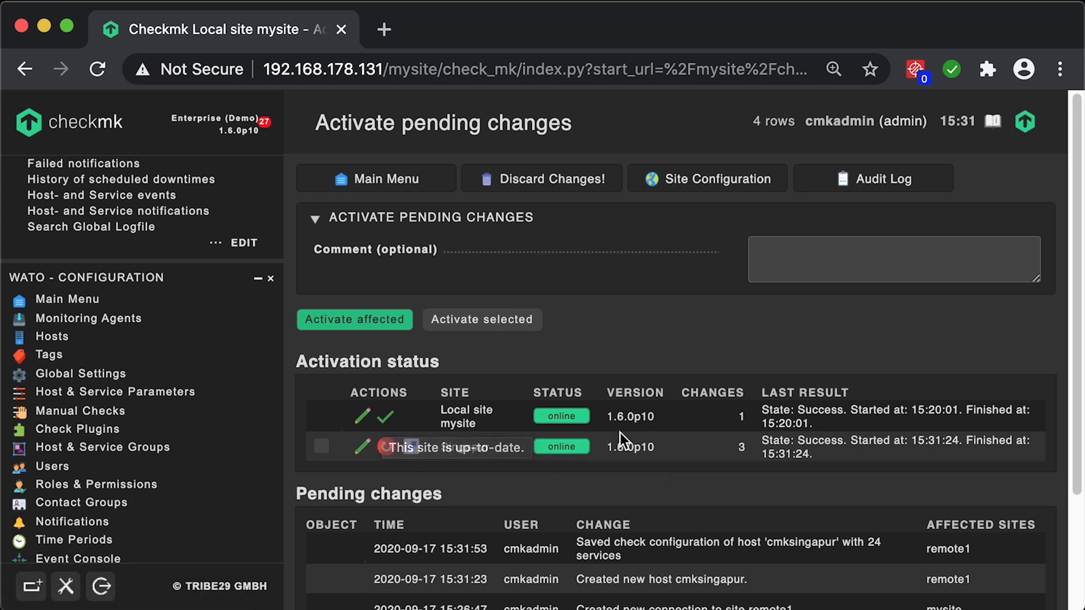
pyautogui.click(380, 322)
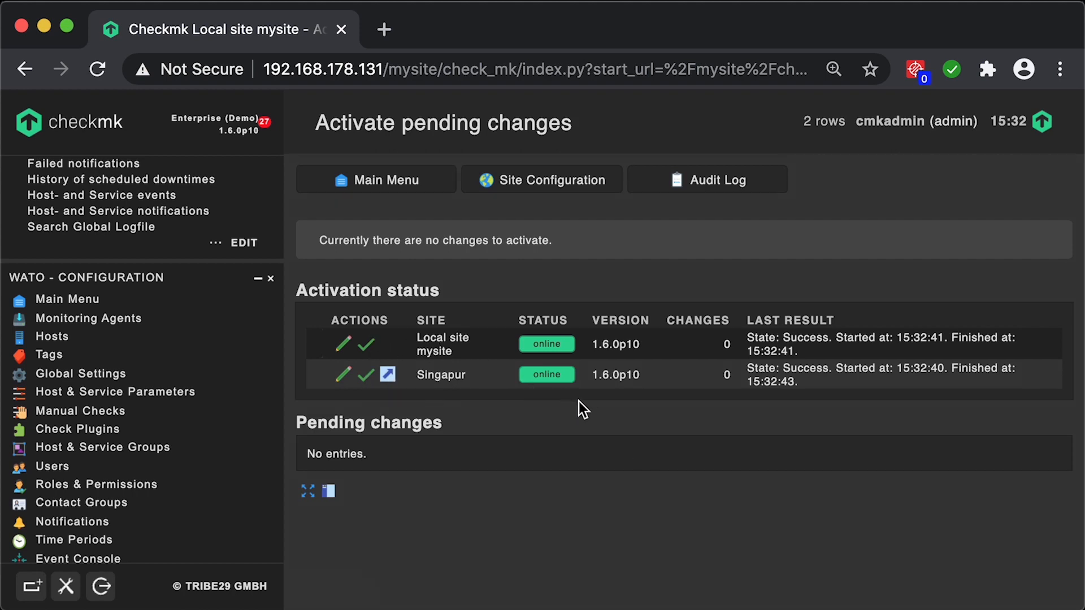
# Open the list of all monitored hosts across the central and remote sites.
pyautogui.scroll(10, 196, 282)
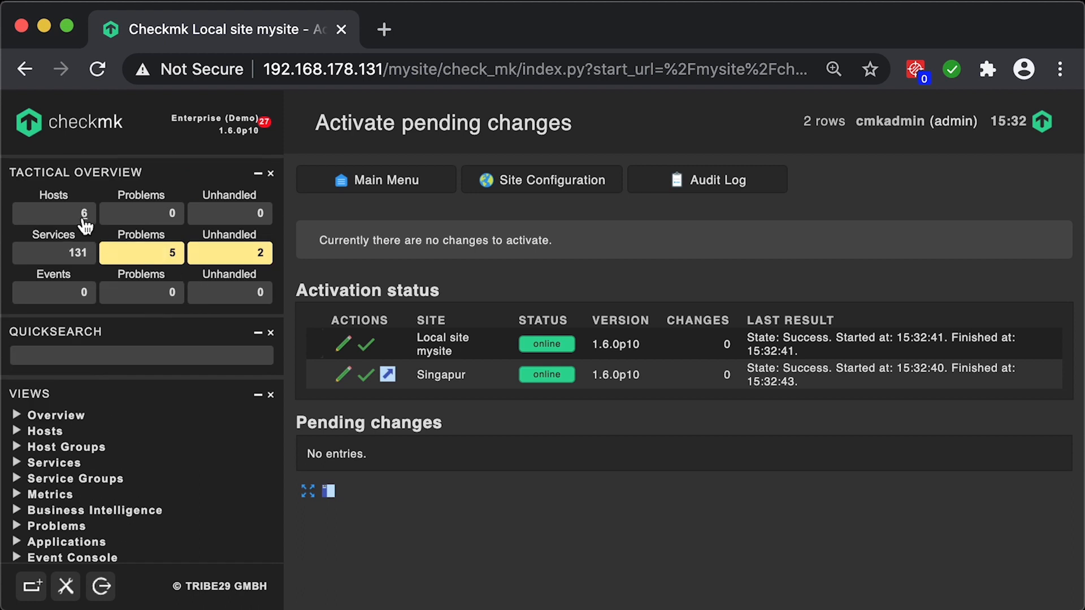
pyautogui.click(83, 215)
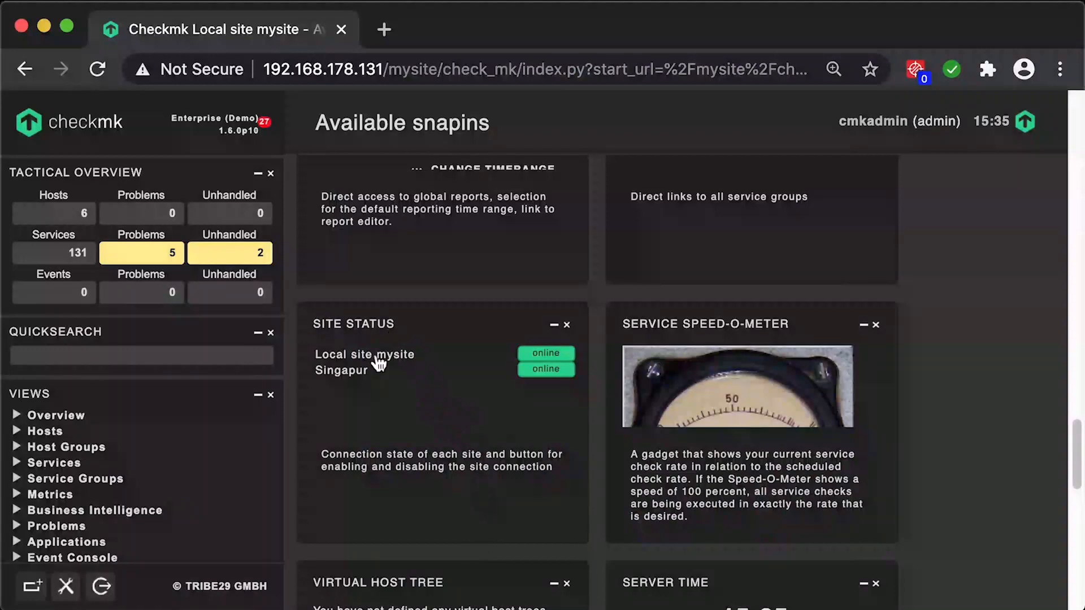
# Add the Site Status snapin to the sidebar and bring it into view there.
pyautogui.click(431, 424)
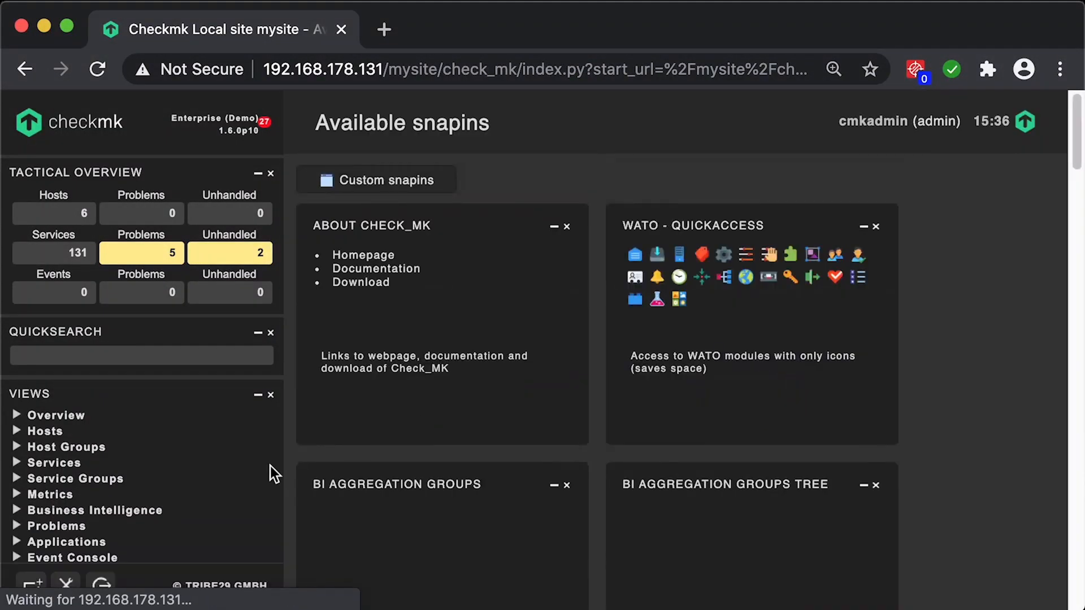
pyautogui.scroll(-5, 220, 484)
pyautogui.scroll(-10, 220, 484)
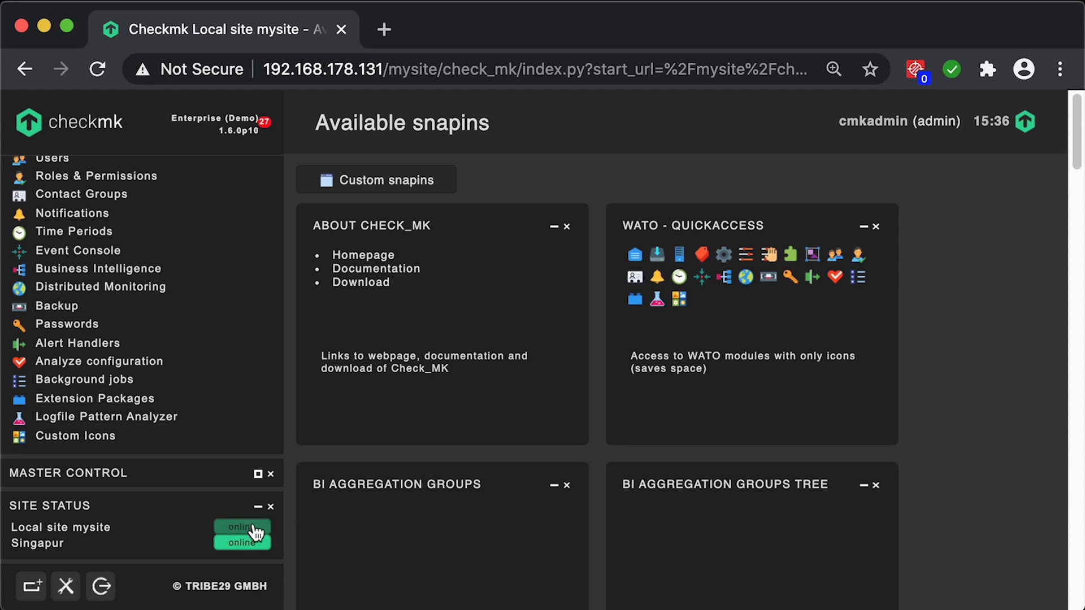
# Display all hosts again, grouped by the site that monitors them.
pyautogui.scroll(15, 185, 350)
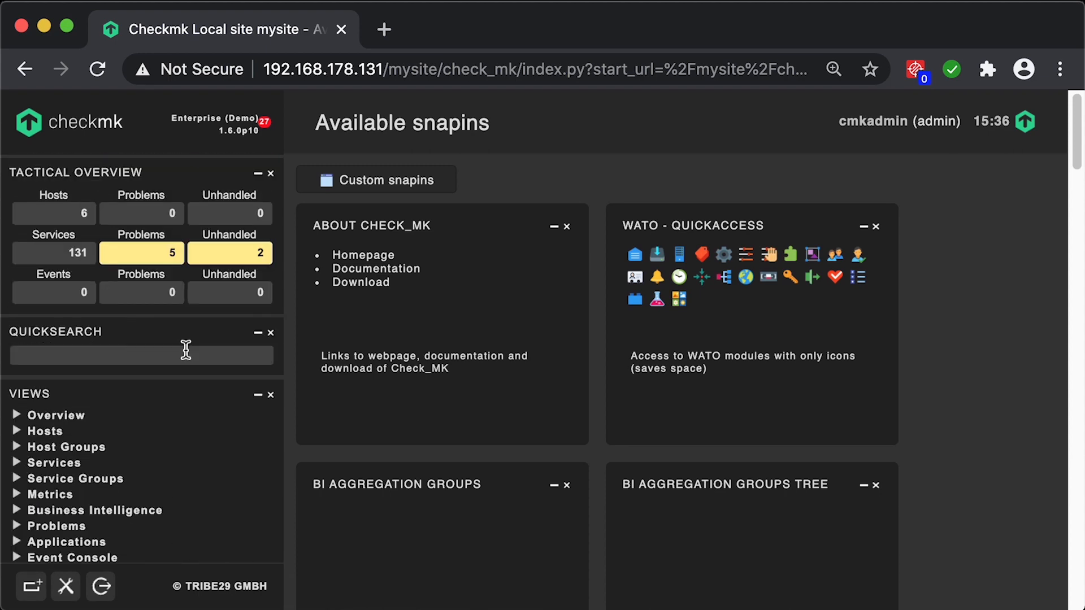
pyautogui.click(81, 217)
# Disable and re-enable the Singapur site, and do the same for Local site mysite, to check the effect on the host list.
pyautogui.scroll(-15, 176, 572)
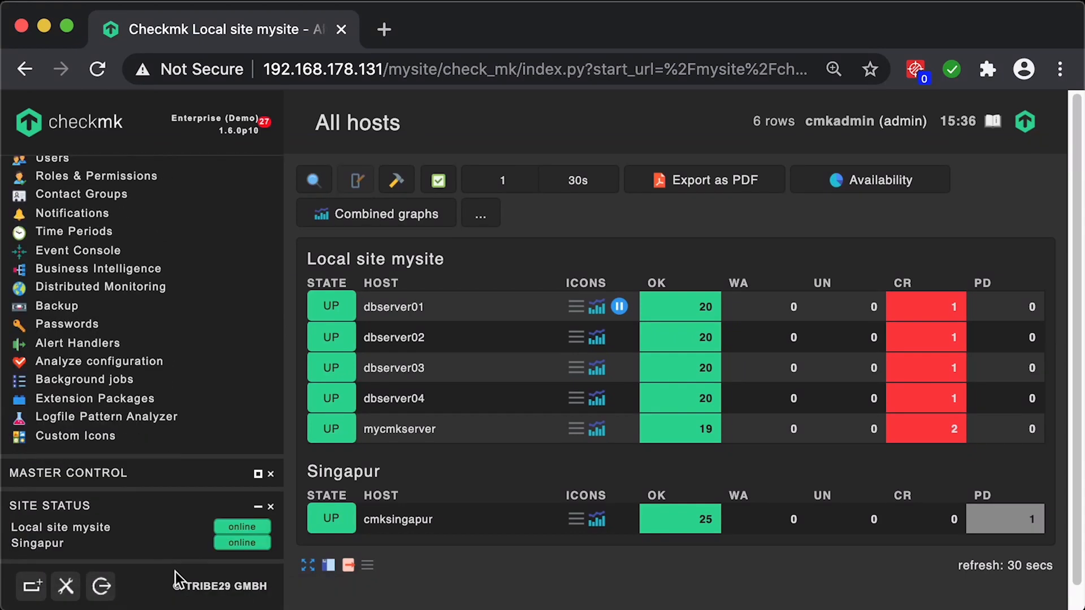
pyautogui.click(243, 543)
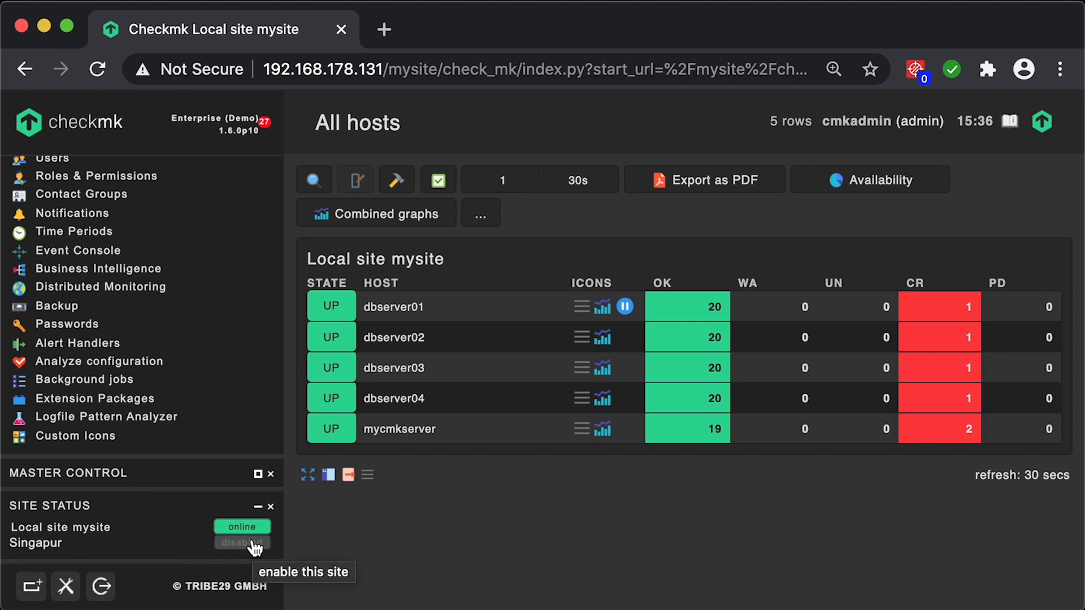
pyautogui.click(255, 544)
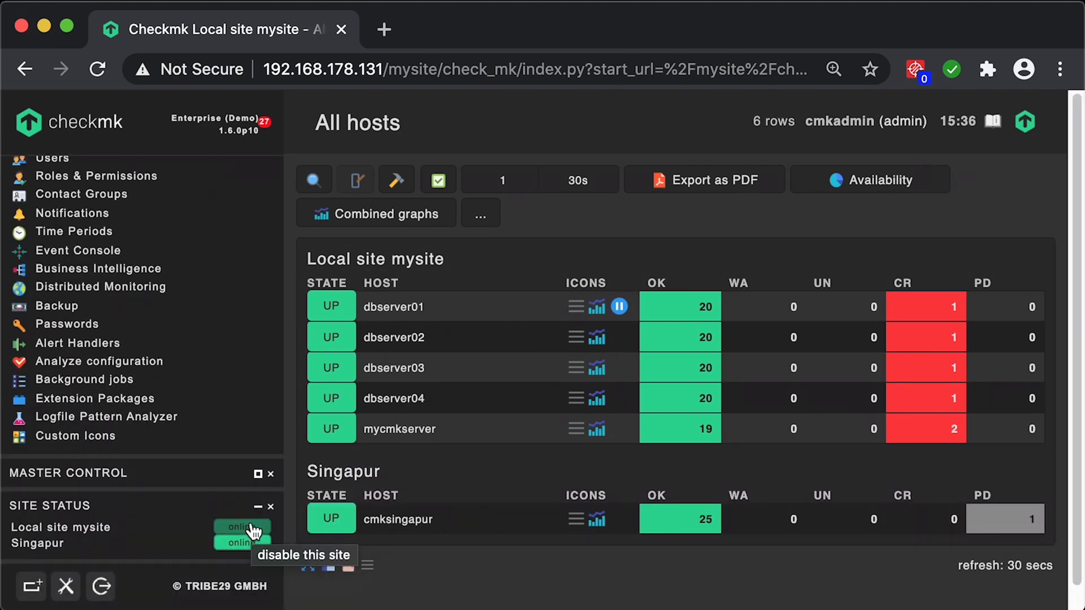
pyautogui.click(252, 530)
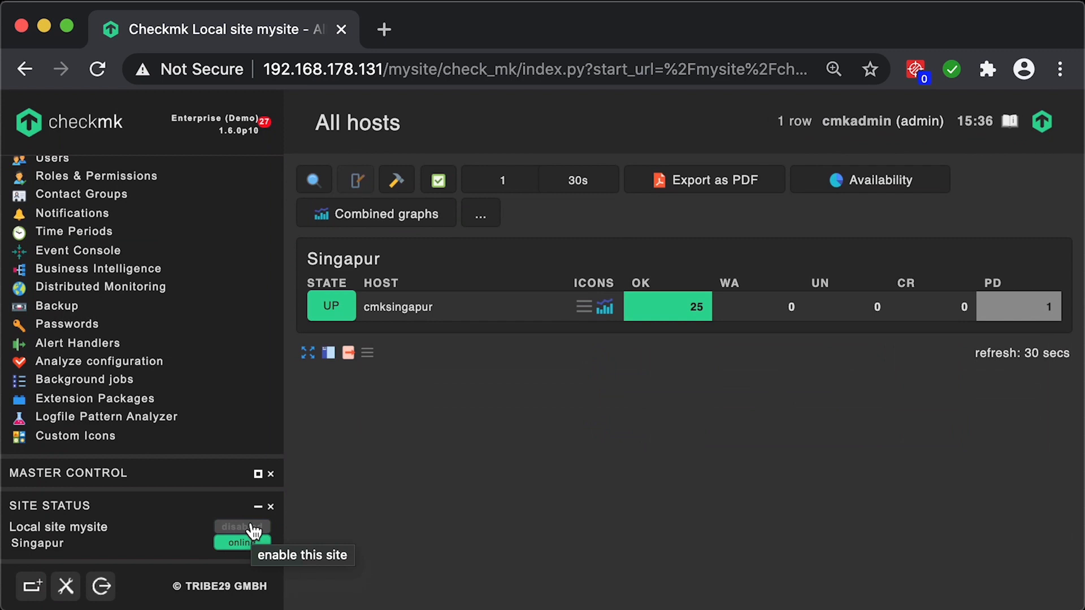
pyautogui.click(254, 530)
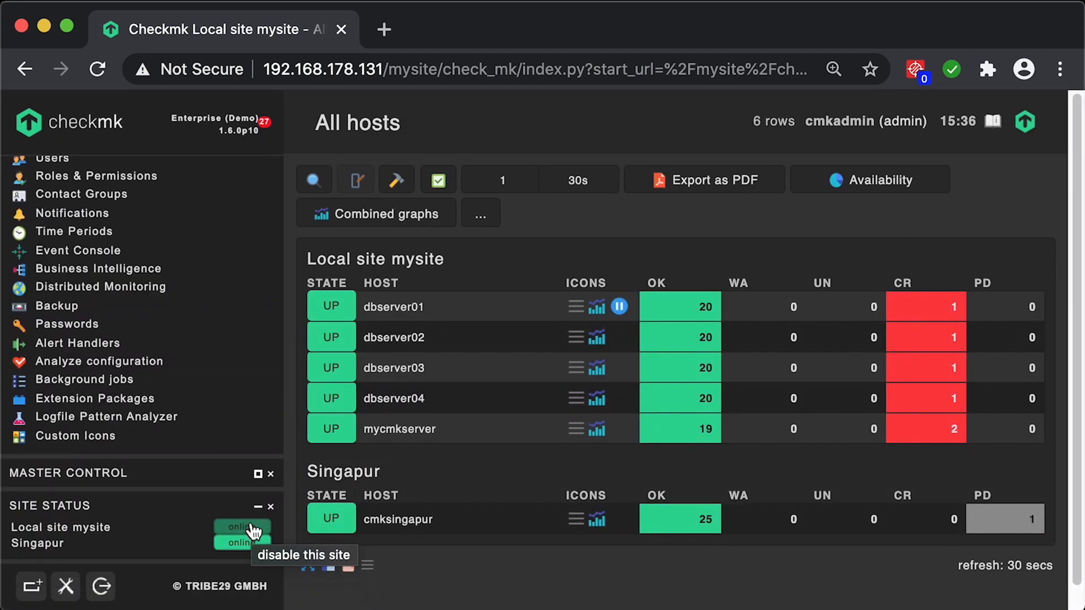